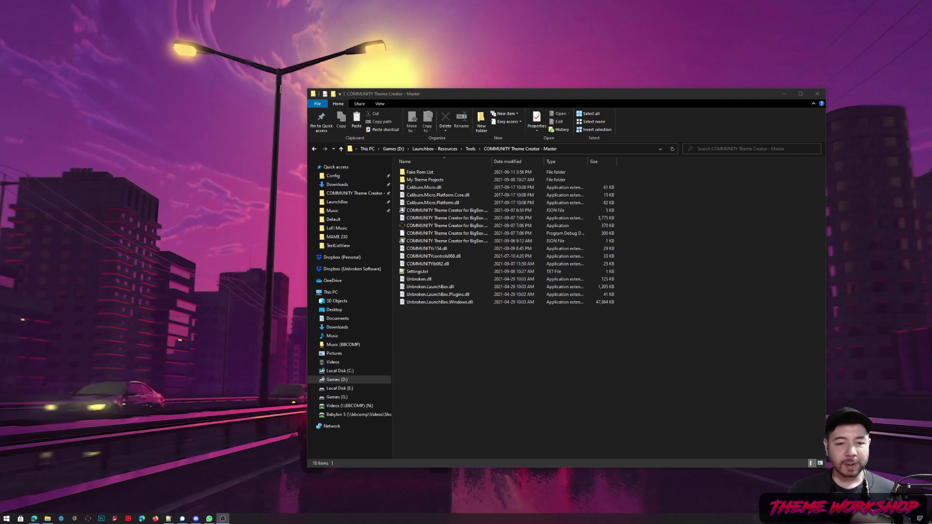
Bring the COMMUNITY Theme Creator - Master folder window to the front.
left_click(532, 406)
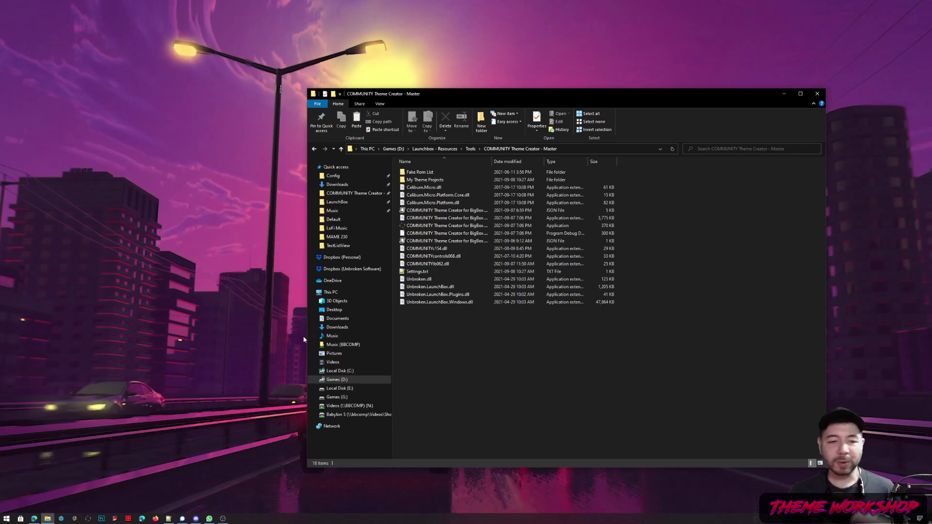
left_click(34, 518)
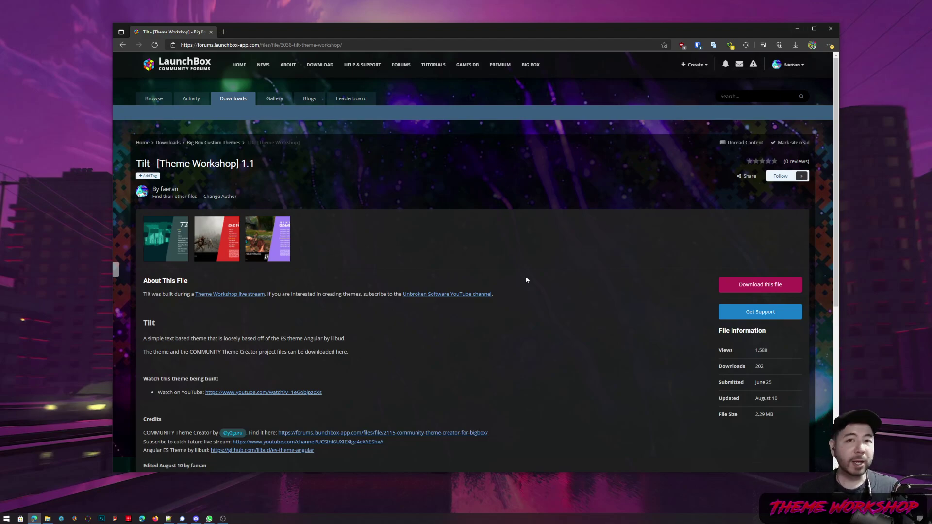
Download 'Tilt - Project Files for COMMUNITY Theme Creator.zip' from the Tilt file page.
left_click(749, 286)
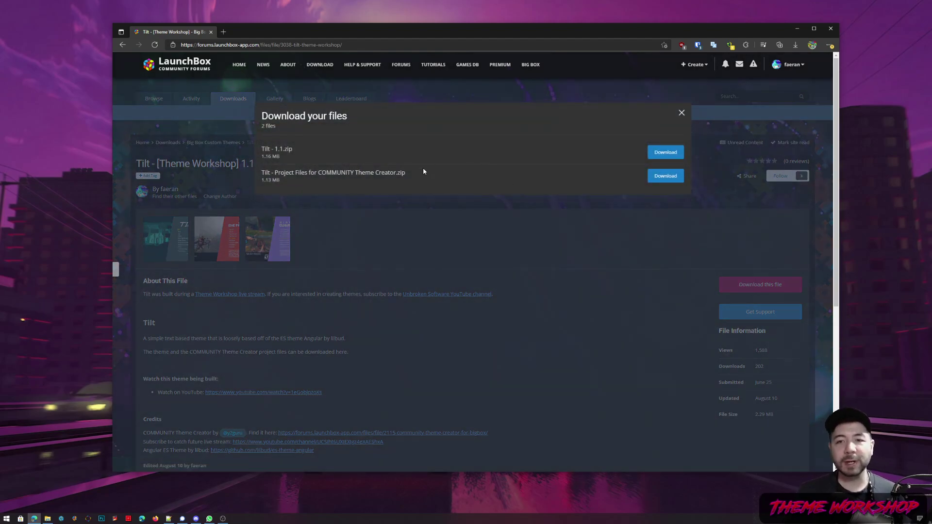
left_click_drag(261, 149, 292, 149)
left_click(273, 172)
left_click_drag(273, 173, 417, 178)
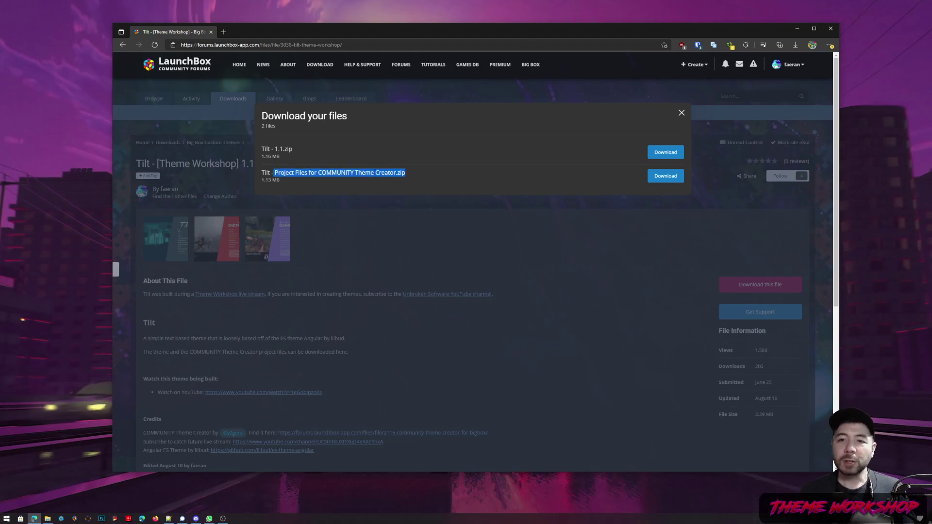
left_click(411, 178)
left_click(667, 179)
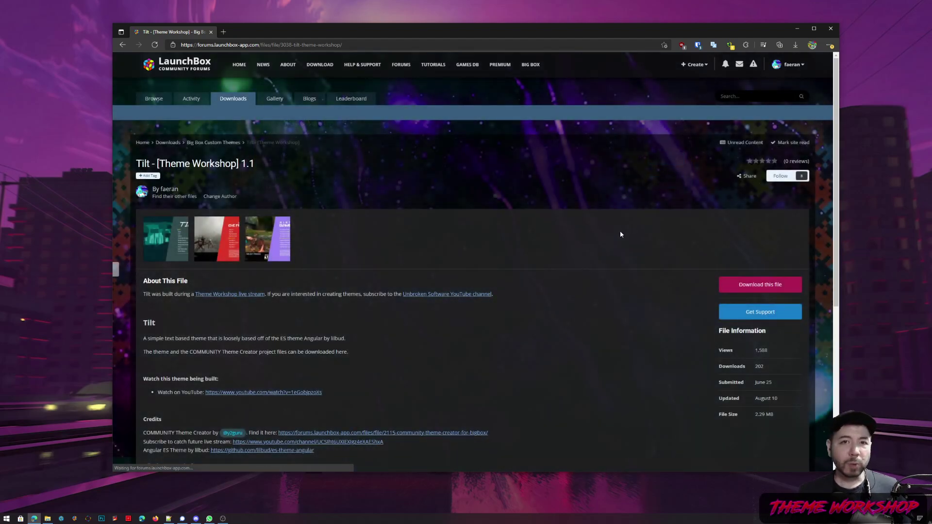
left_click(709, 78)
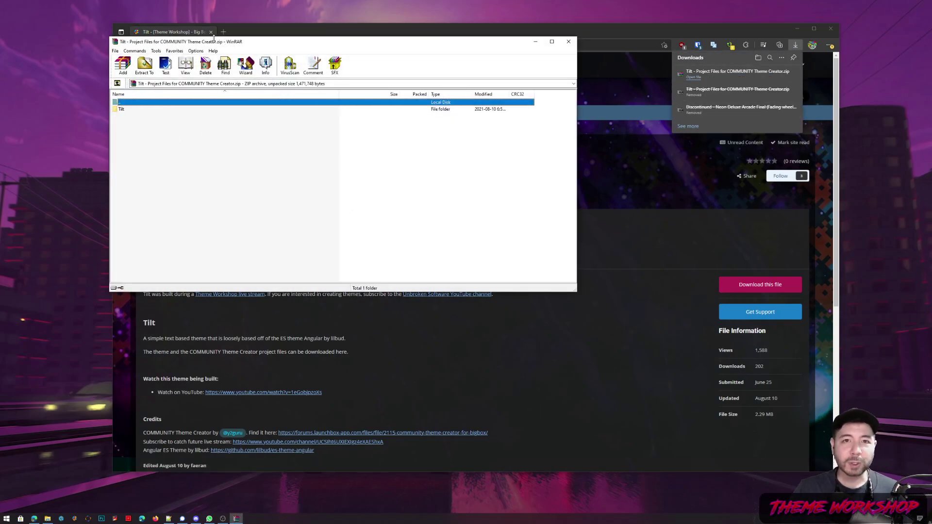
left_click_drag(217, 43, 342, 76)
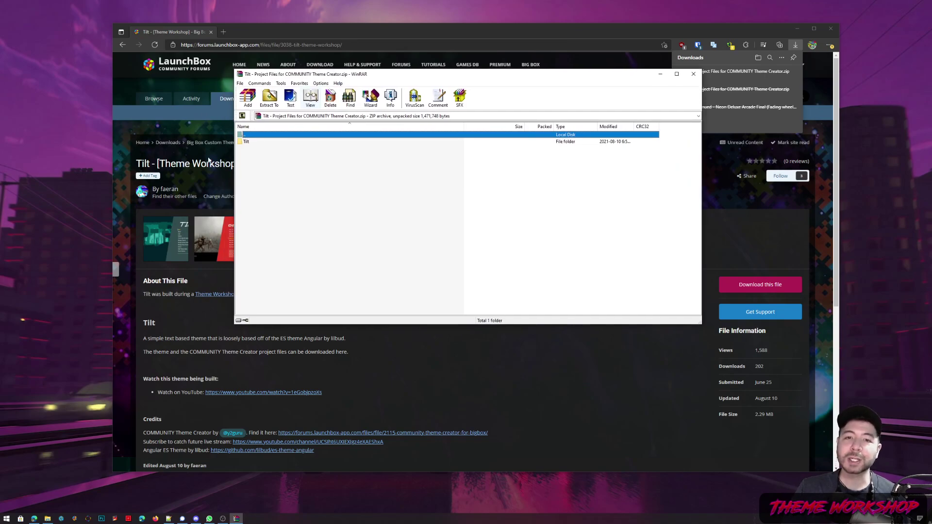
double_click(246, 141)
left_click(294, 212)
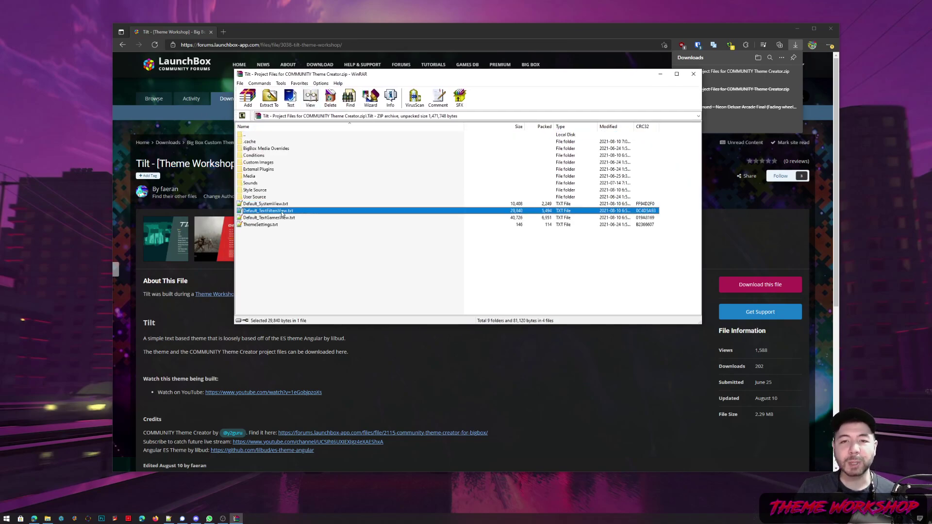
left_click(283, 218)
left_click(286, 224)
left_click(284, 218)
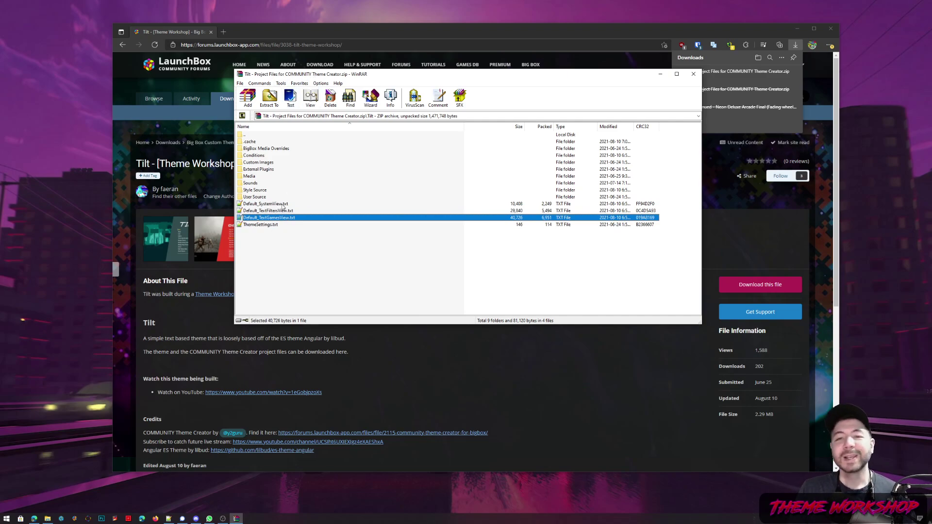
left_click(282, 204)
left_click(275, 211)
left_click(269, 218)
left_click(274, 206)
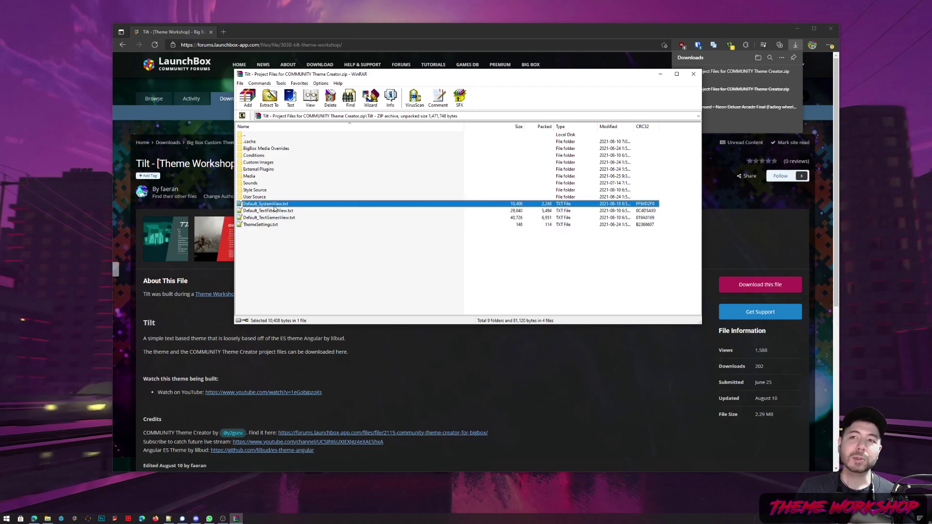
Close the open archive and show the Downloads folder in a new File Explorer window.
left_click(693, 74)
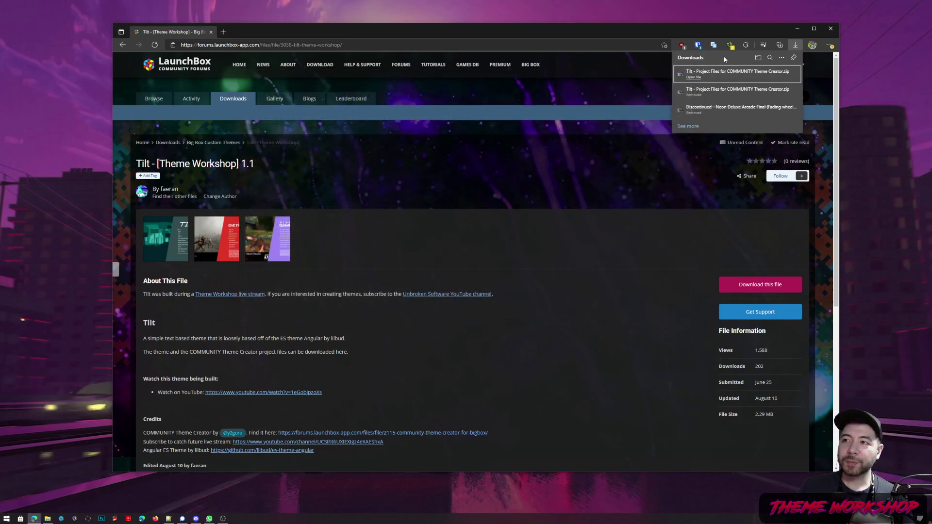
left_click(796, 30)
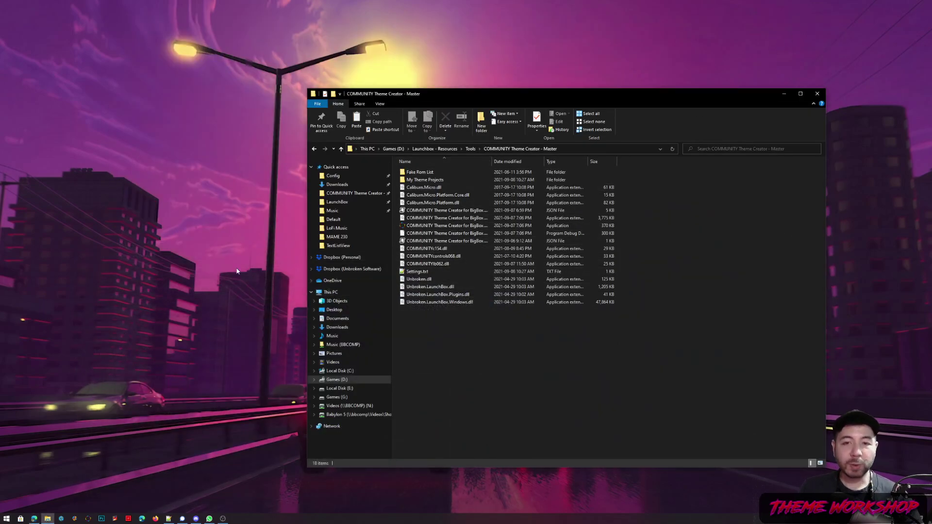
key("super+e")
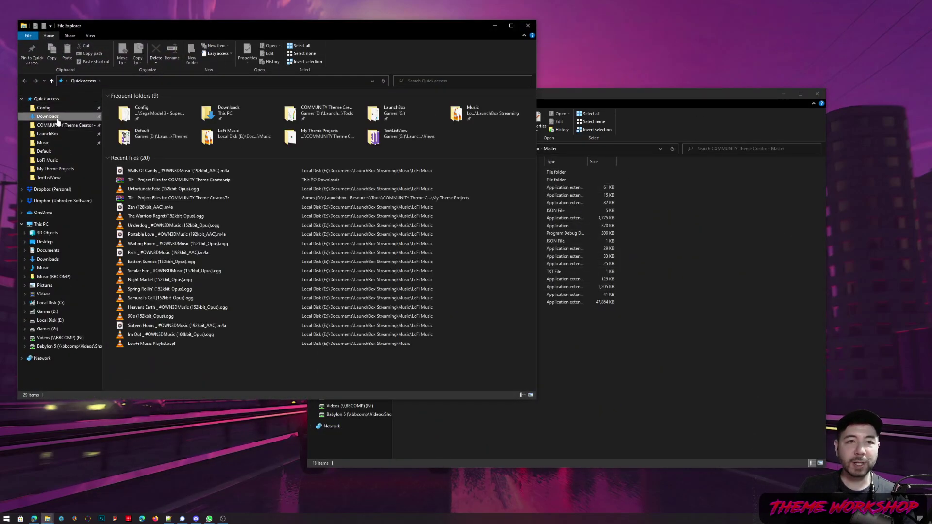
left_click(57, 119)
Open the second Tilt project files .7z archive beside the COMMUNITY Theme Creator folder window.
left_click(160, 122)
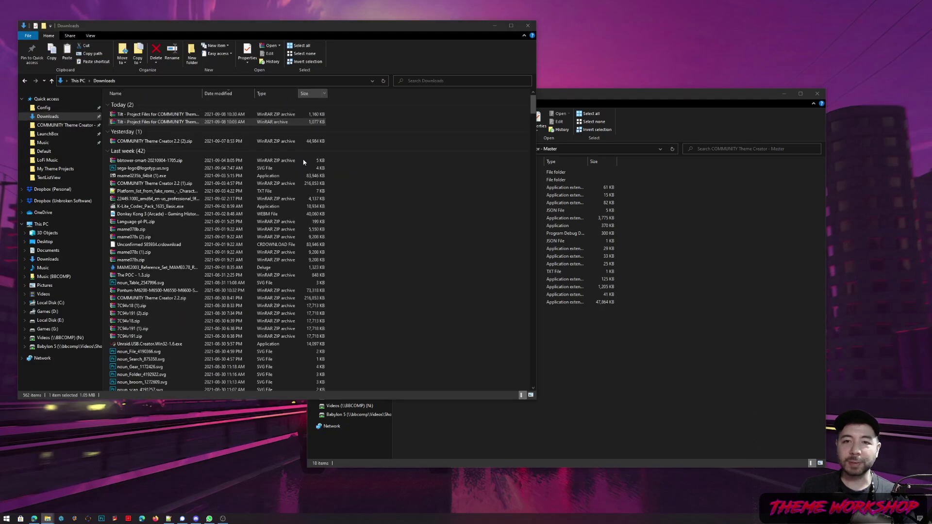
double_click(194, 122)
left_click_drag(355, 78, 179, 28)
left_click(592, 401)
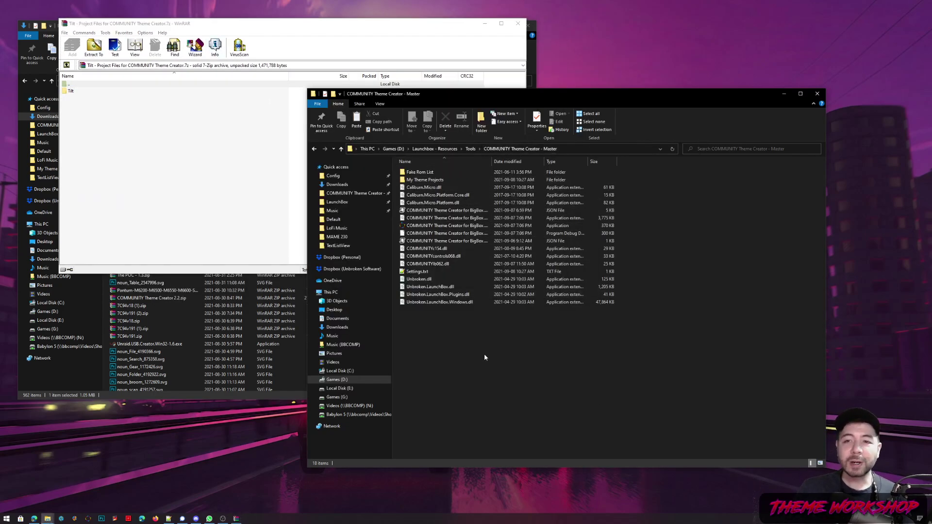
Drag the archive's Tilt folder into My Theme Projects, replacing the destination files.
double_click(423, 180)
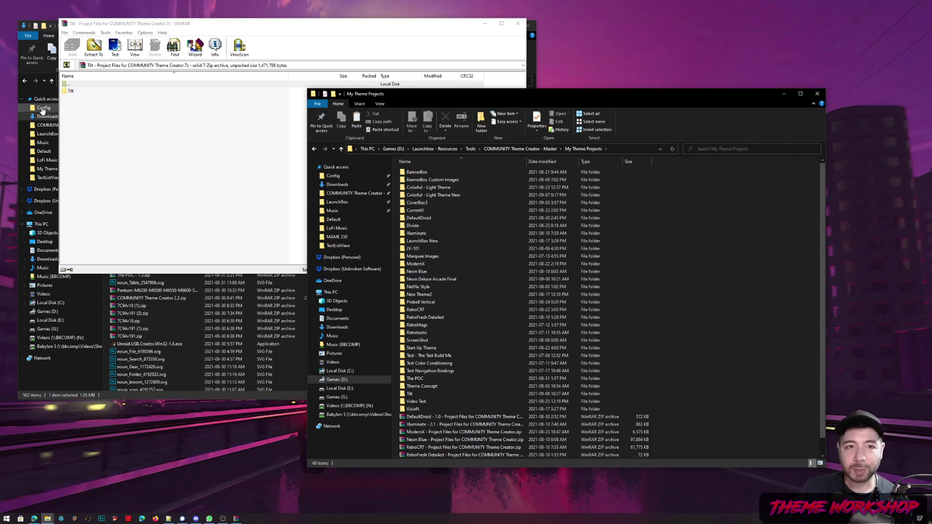
left_click(68, 92)
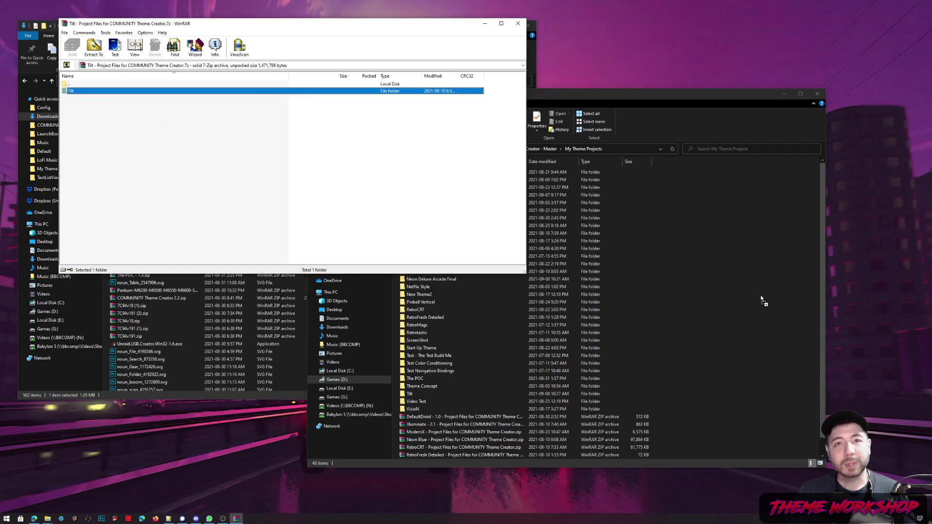
left_click_drag(761, 298, 760, 295)
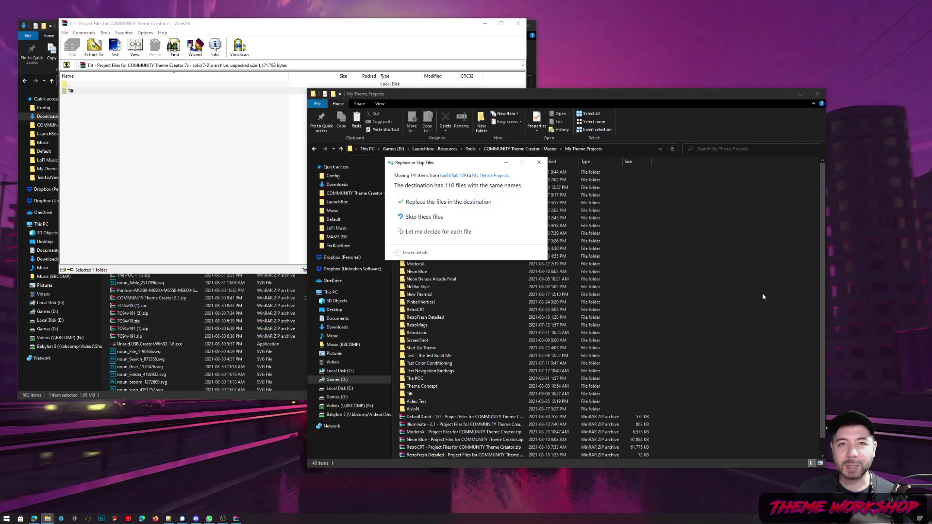
left_click(432, 203)
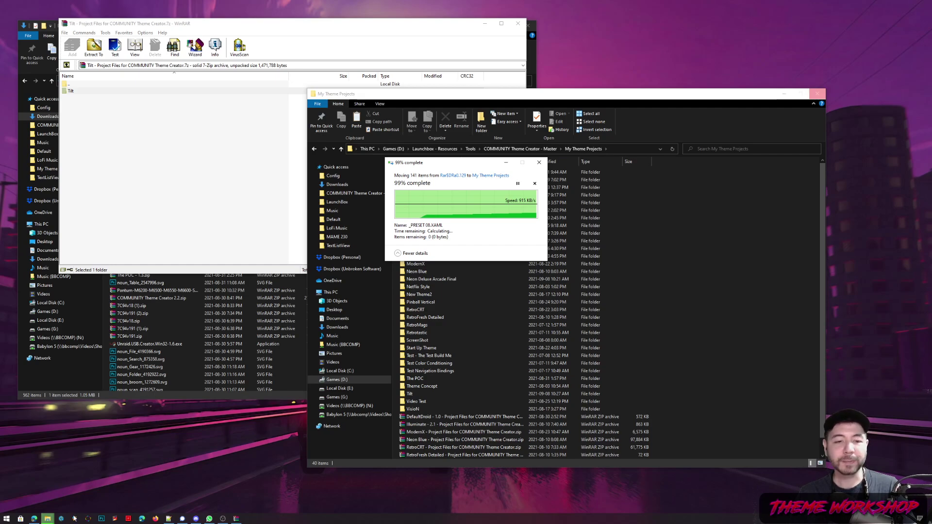
left_click_drag(442, 166, 548, 166)
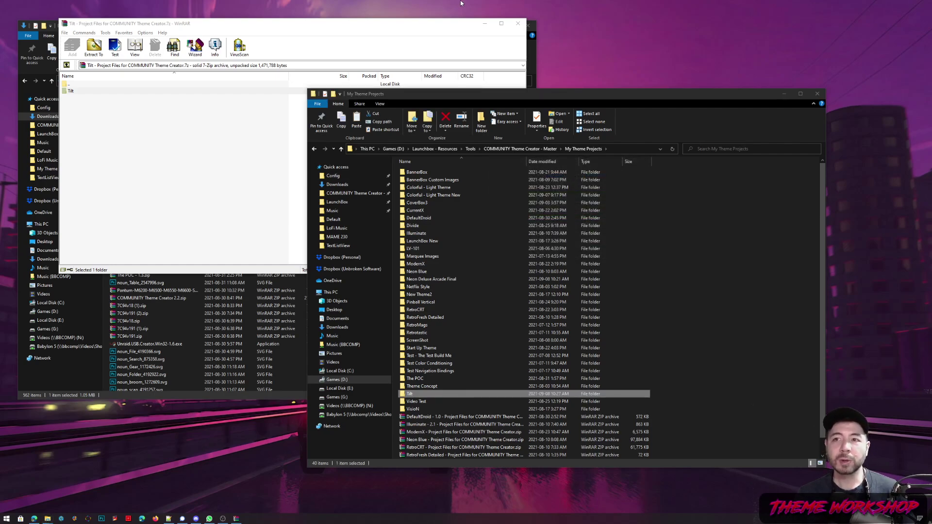
Close WinRAR and minimize Downloads to reveal the Super Nintendo BannerBox preview.
left_click(518, 23)
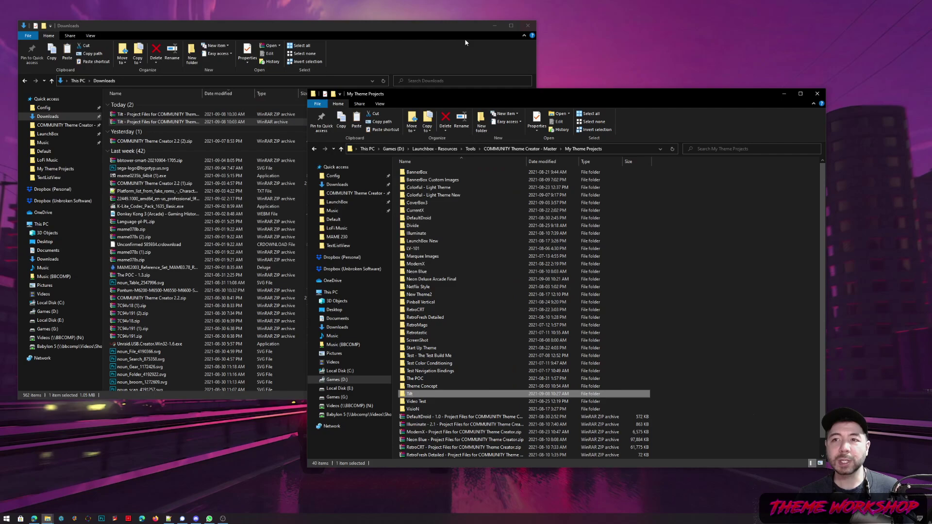
left_click(495, 26)
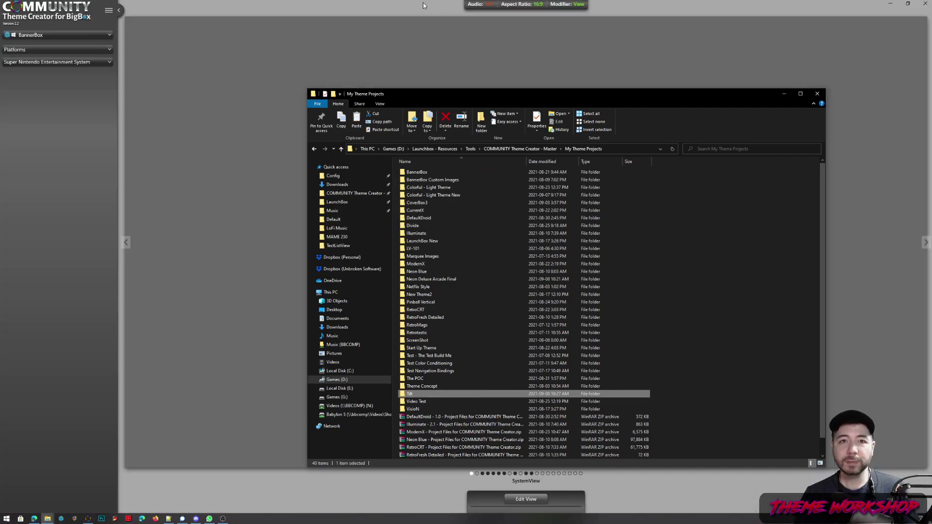
left_click(398, 1)
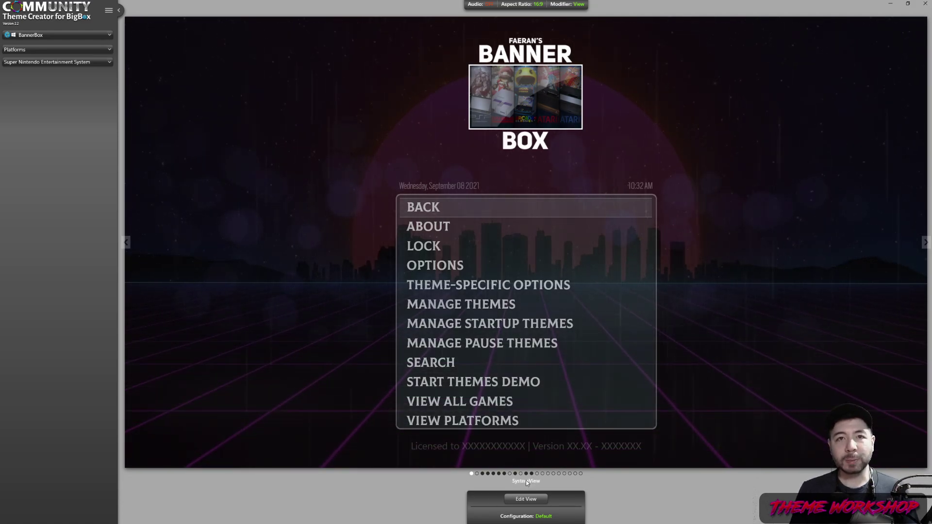
Change the preview view from SystemView to WallGamesView for the Super Nintendo games.
right_click(517, 388)
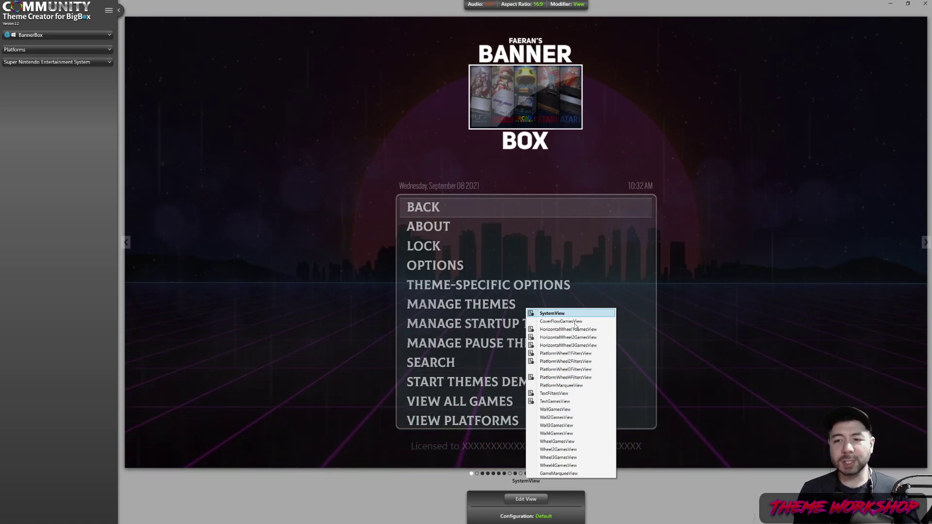
left_click(660, 496)
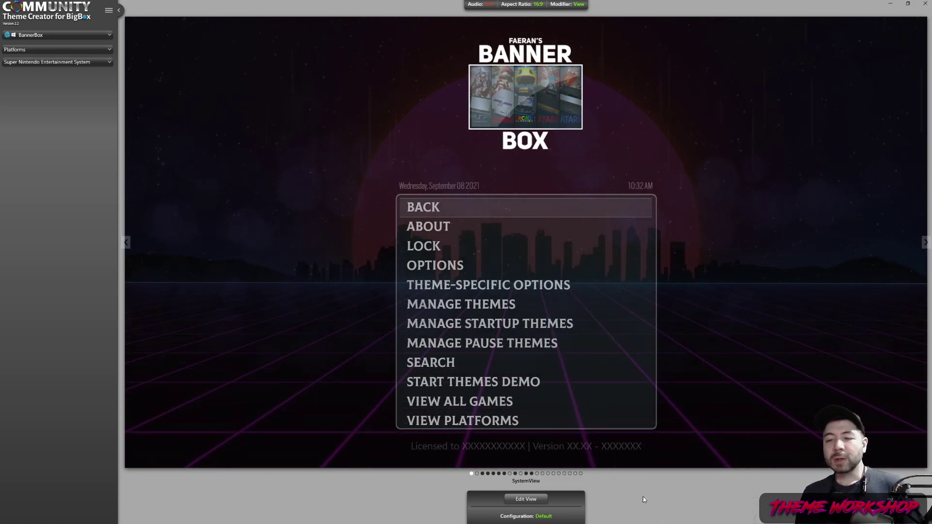
left_click(531, 482)
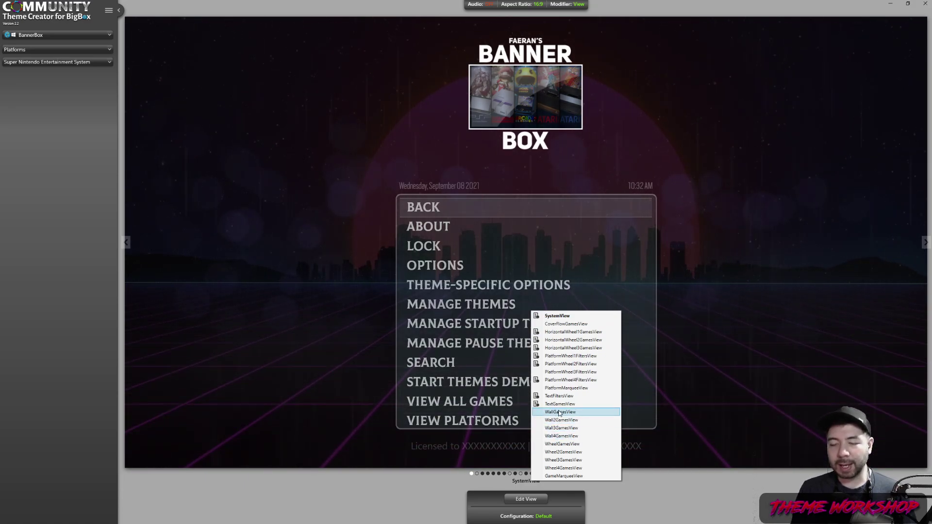
left_click(583, 444)
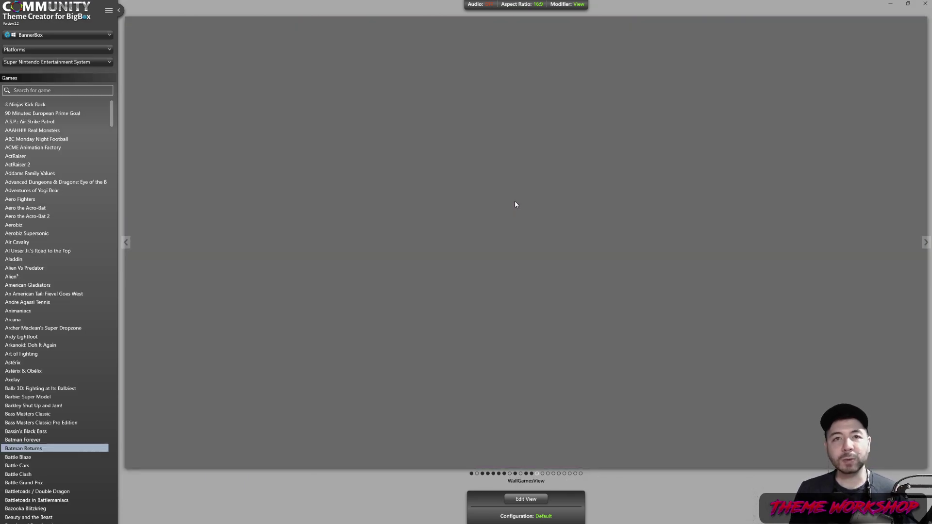
Switch the preview to PlatformWheel2FiltersView, the horizontal-images platform wheel.
left_click(526, 480)
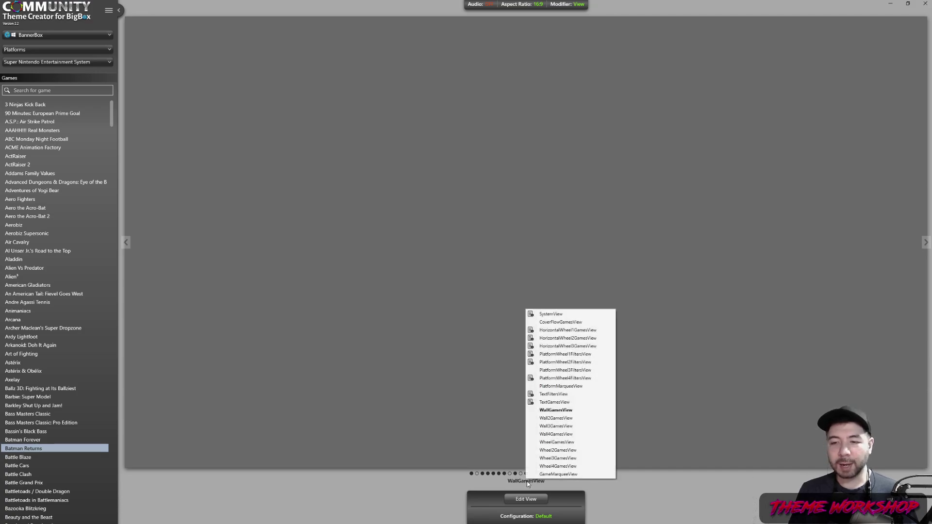
left_click(569, 362)
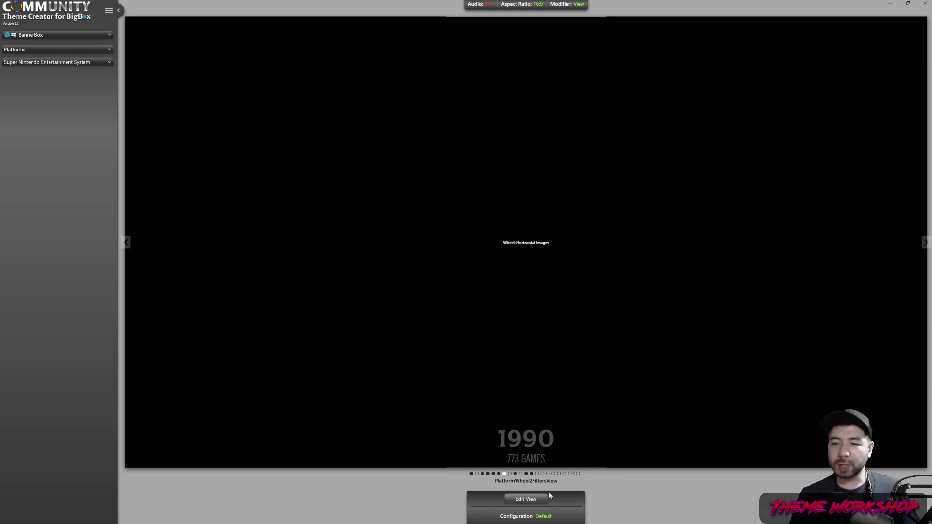
Copy the wheel view's Default configuration and load the Tilt theme.
left_click(542, 517)
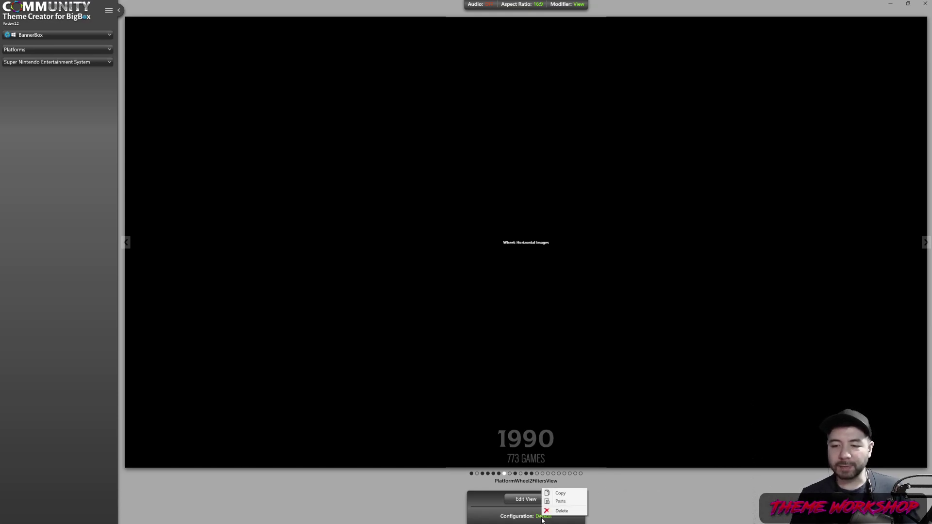
left_click(559, 494)
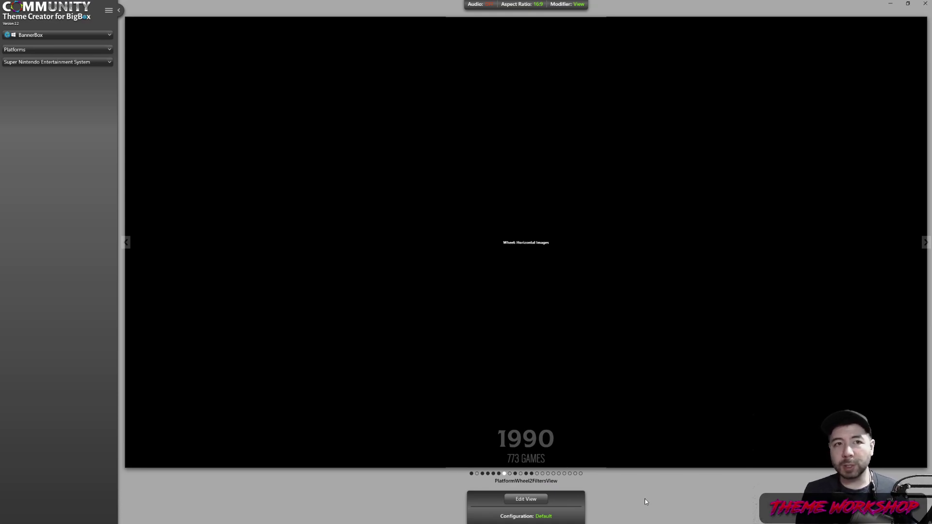
left_click(65, 35)
scroll(68, 92, "down", 5)
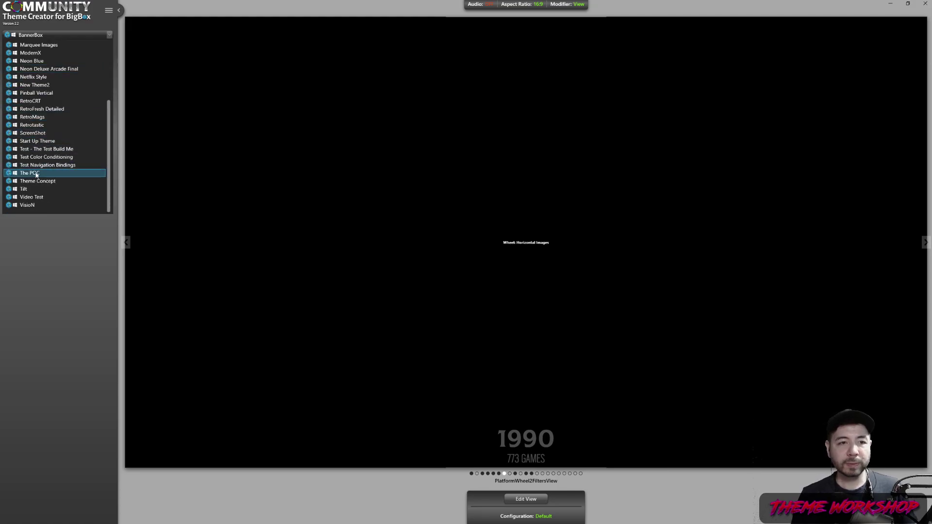
left_click(33, 190)
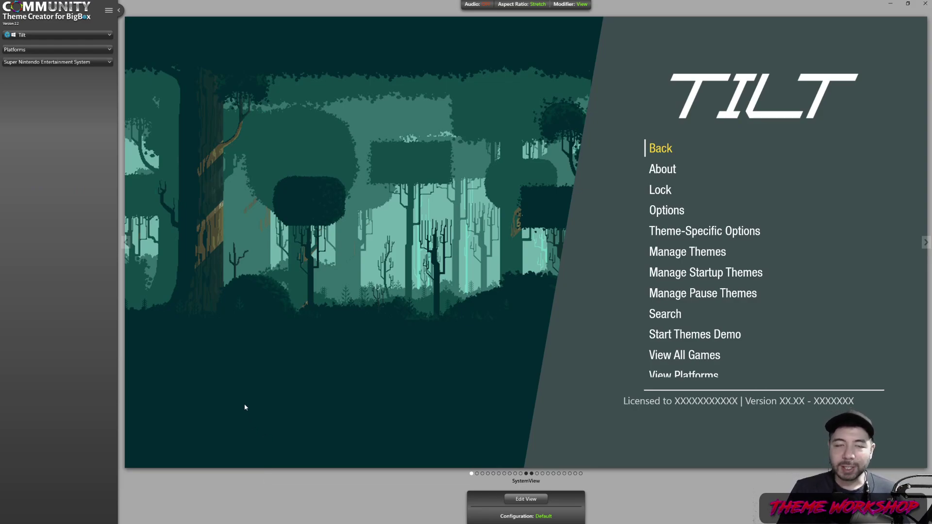
Duplicate the Tilt theme, entering the new name 'Tilt - Bann' in the Duplicate Theme dialog.
left_click(108, 10)
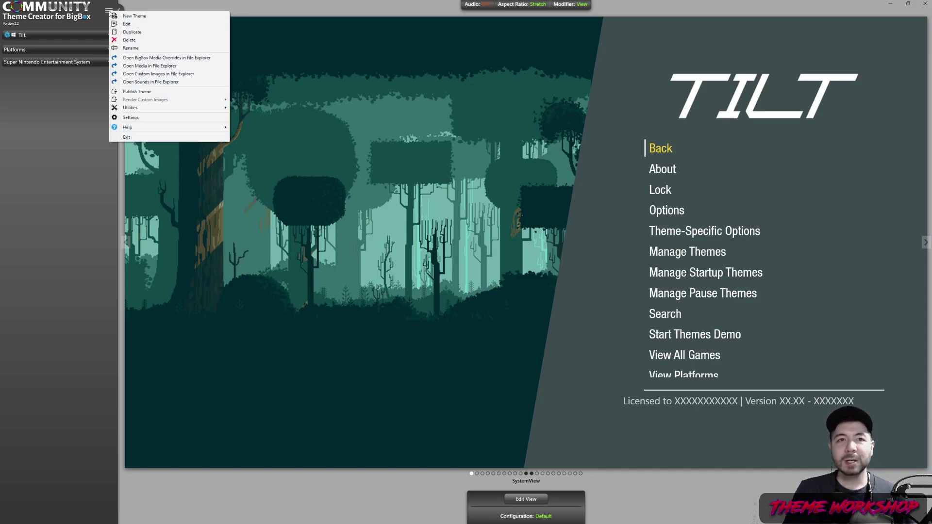
left_click(129, 33)
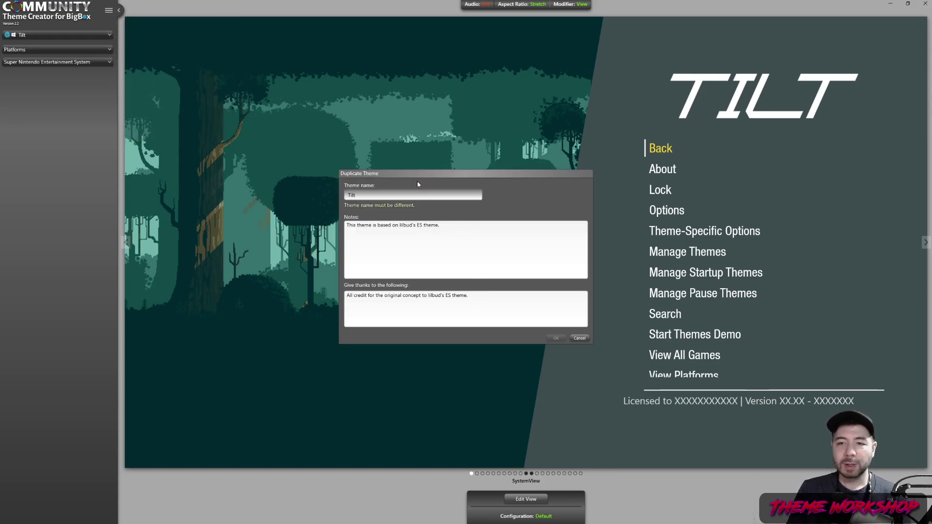
double_click(352, 195)
type("T")
key("BackSpace")
type("M")
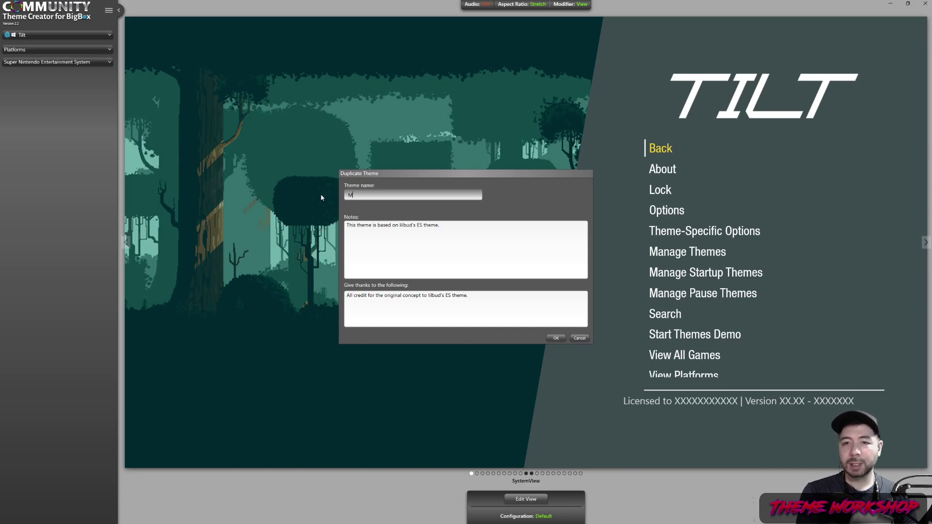
key("BackSpace")
type("Tilt - BannerBox")
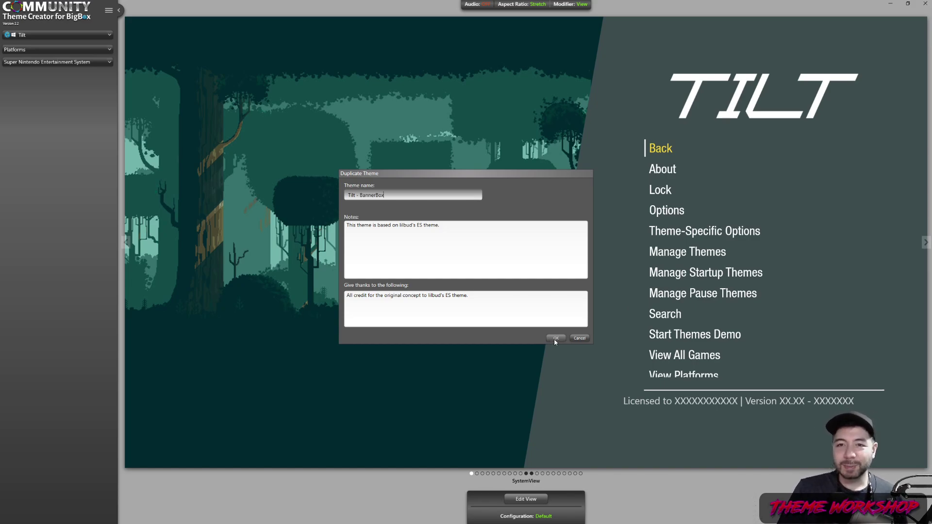
Confirm the Tilt - BannerBox duplicate and paste the copied configuration into PlatformWheel1FiltersView.
left_click(555, 338)
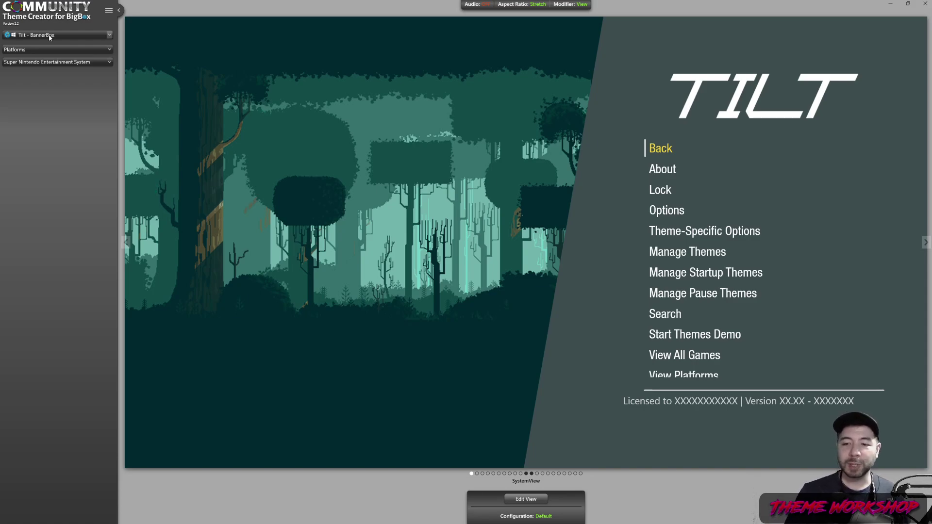
left_click(524, 481)
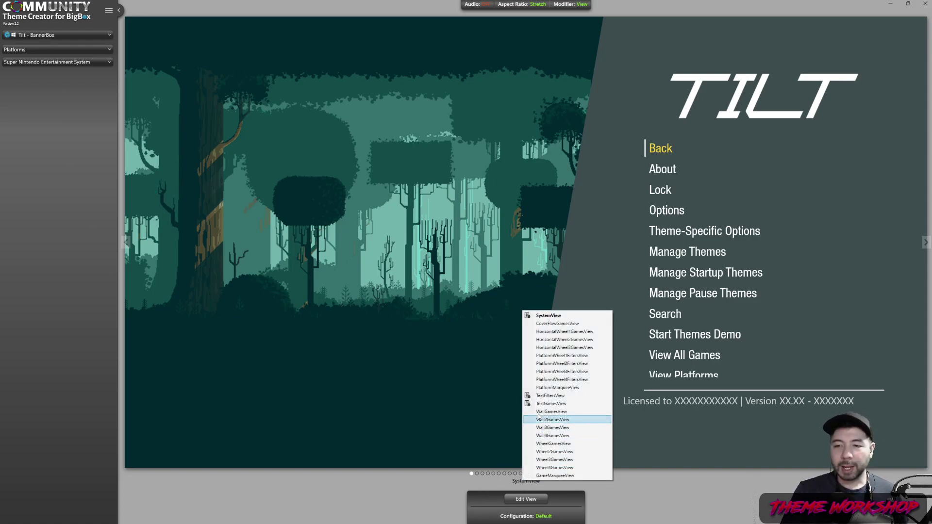
left_click(561, 357)
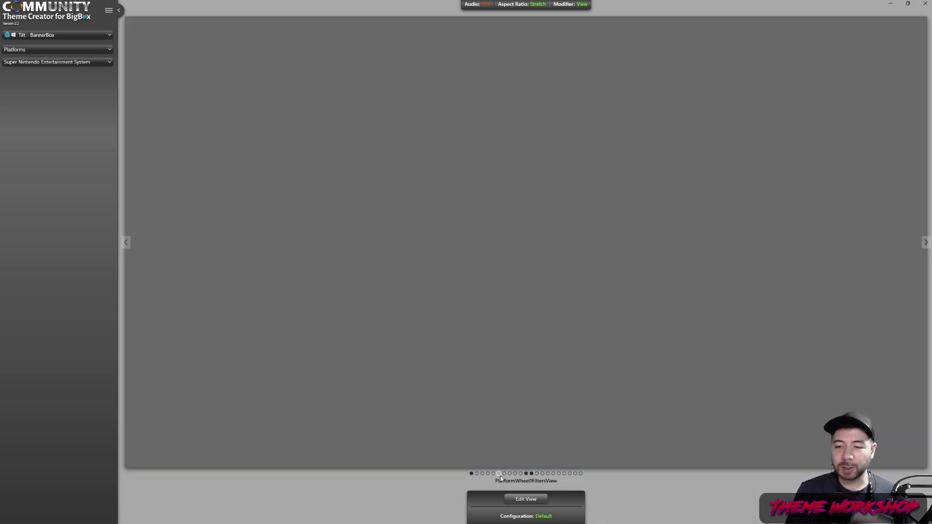
right_click(542, 516)
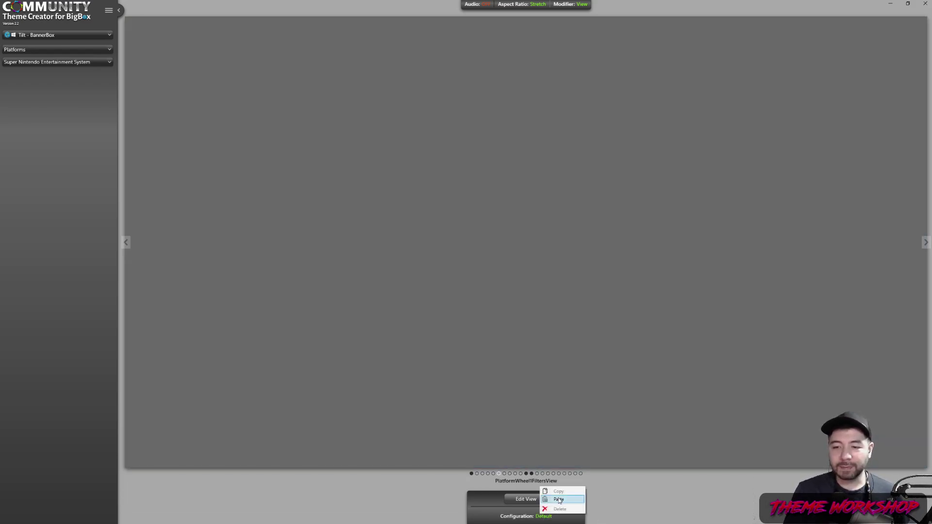
left_click(559, 499)
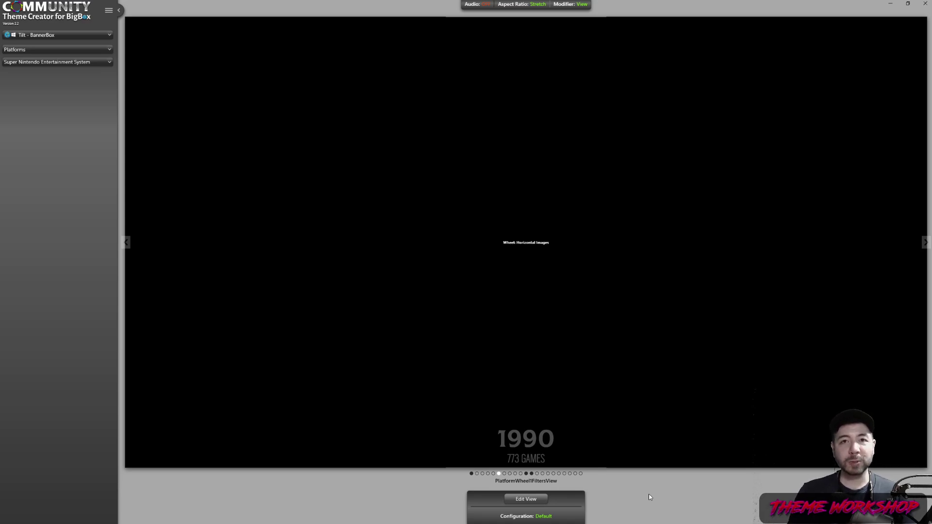
Open the BannerBox download folder in its own window beside My Theme Projects.
key("alt+Tab")
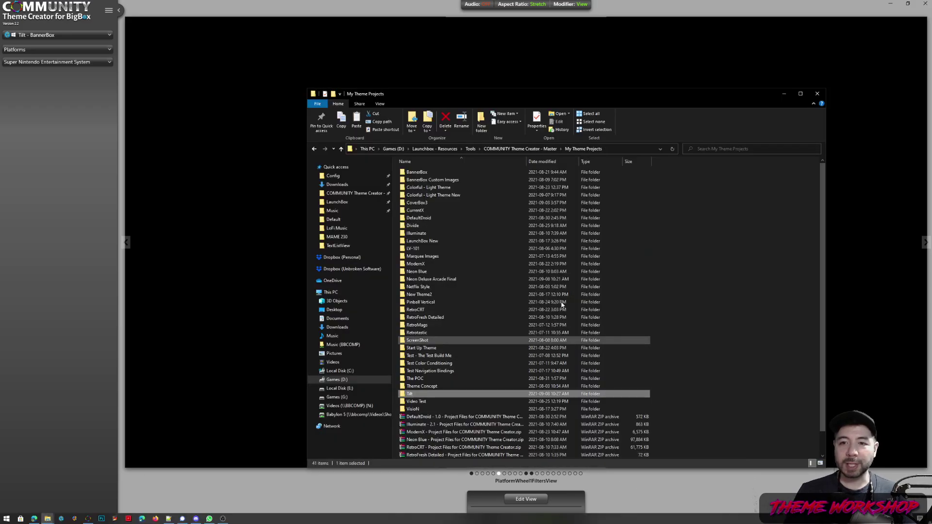
left_click(695, 287)
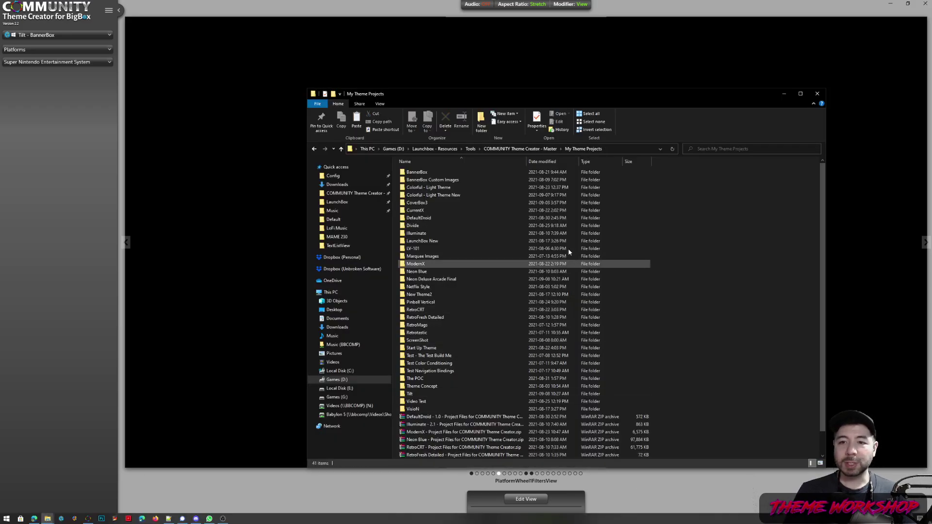
right_click(422, 174)
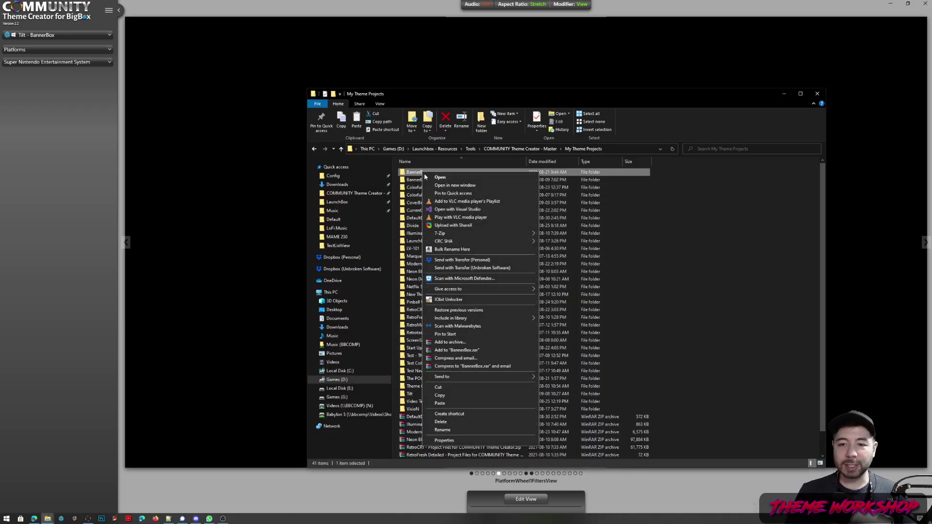
mouse_move(455, 289)
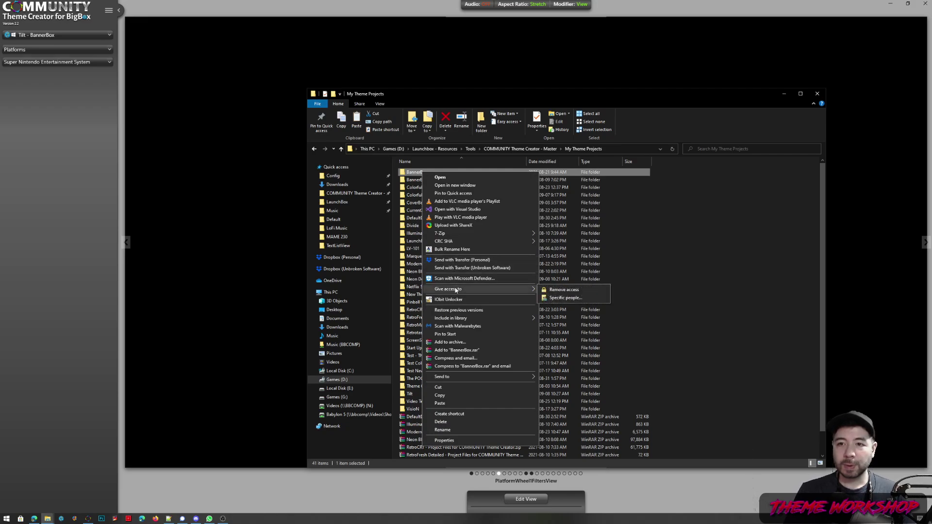
left_click(458, 187)
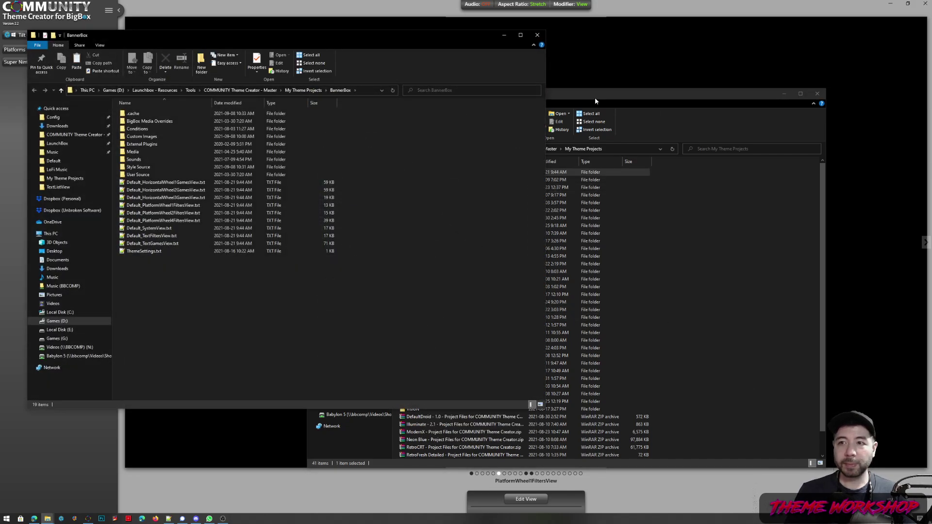
left_click_drag(595, 100, 626, 106)
left_click(864, 10)
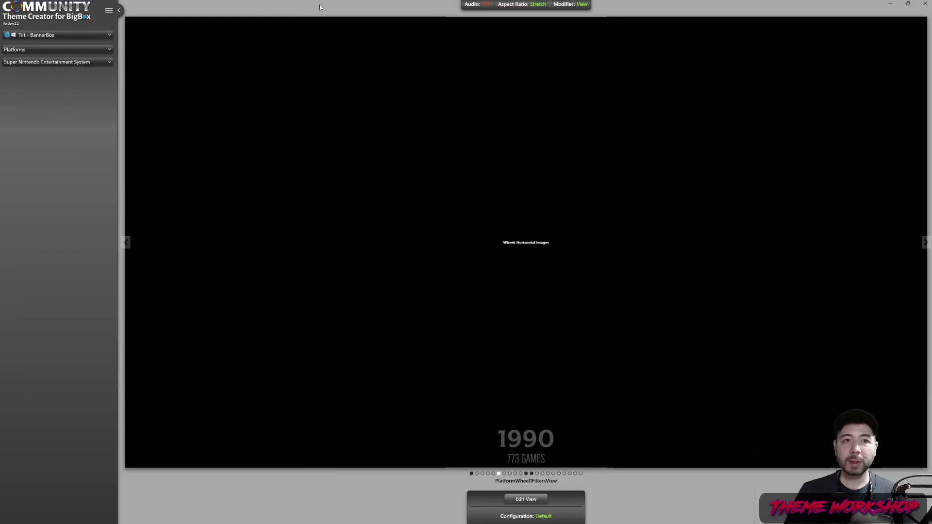
left_click(910, 4)
left_click(818, 285)
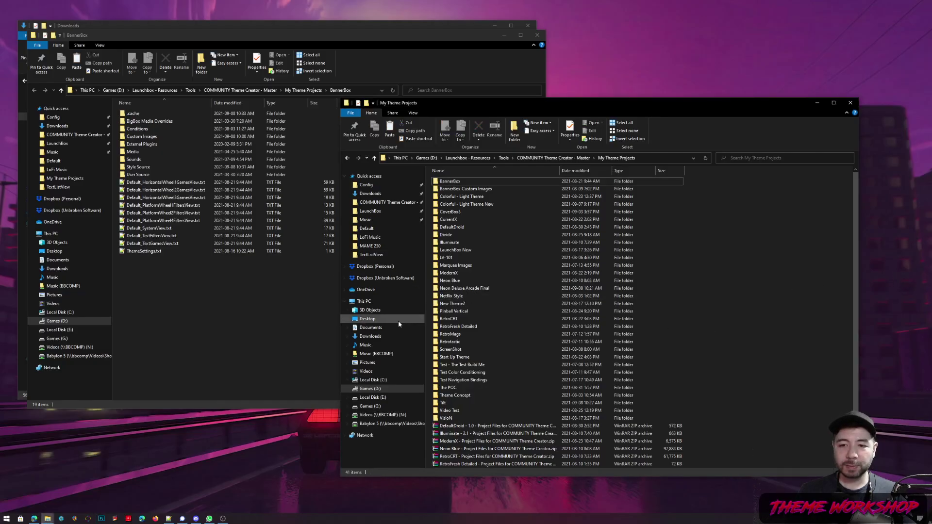
right_click(785, 292)
left_click(763, 320)
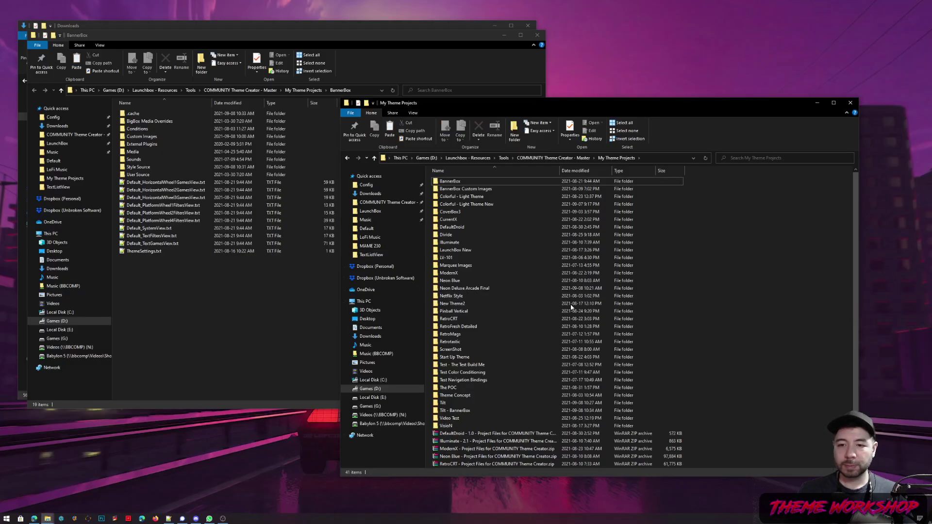
left_click(158, 287)
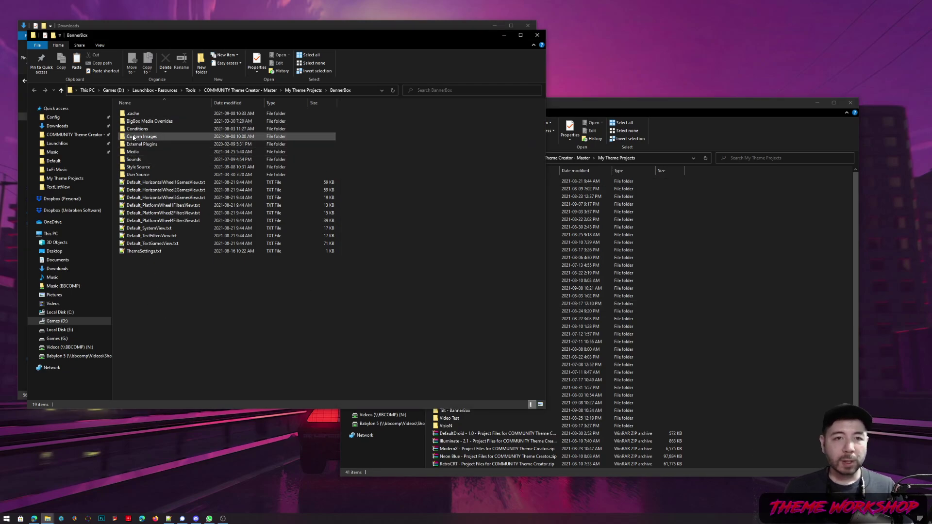
Browse BannerBox to Images > Platforms and Tilt - BannerBox to Images > Platforms > Banner.
double_click(146, 123)
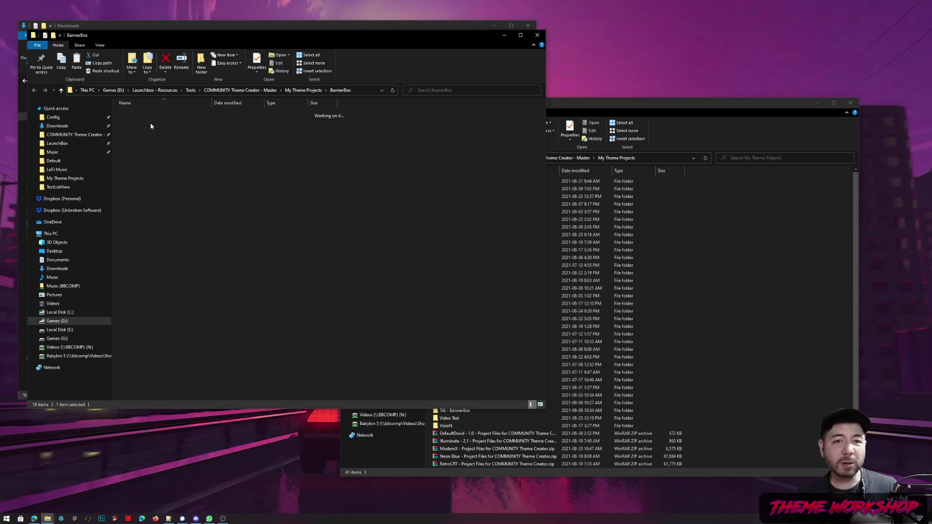
double_click(132, 115)
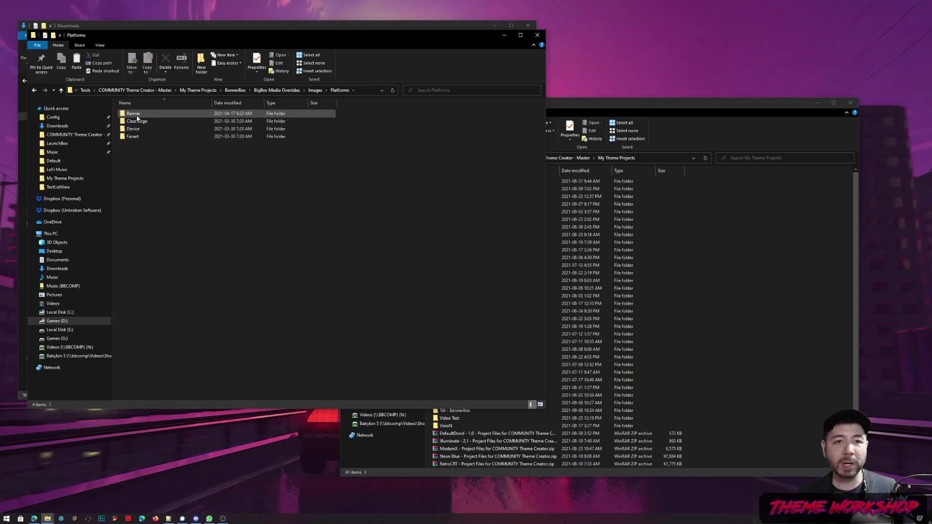
double_click(138, 122)
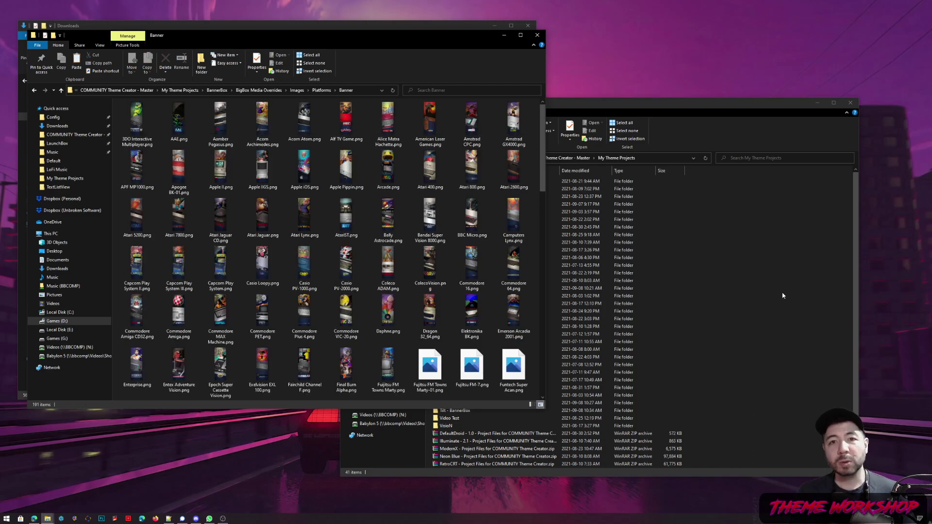
left_click(782, 295)
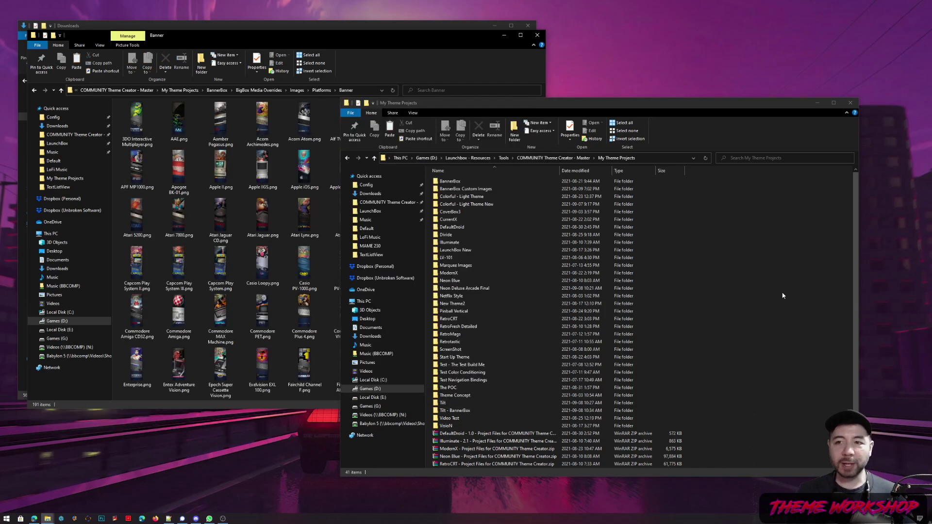
double_click(450, 411)
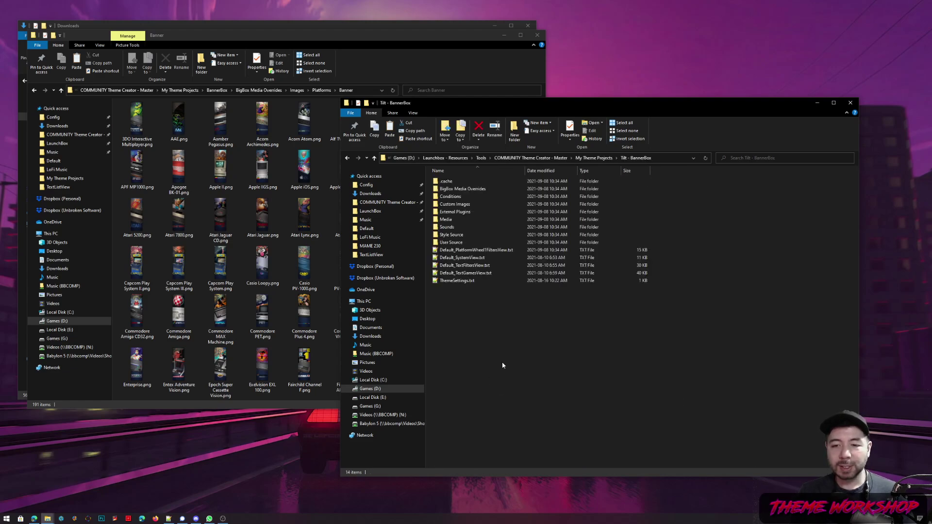
double_click(452, 191)
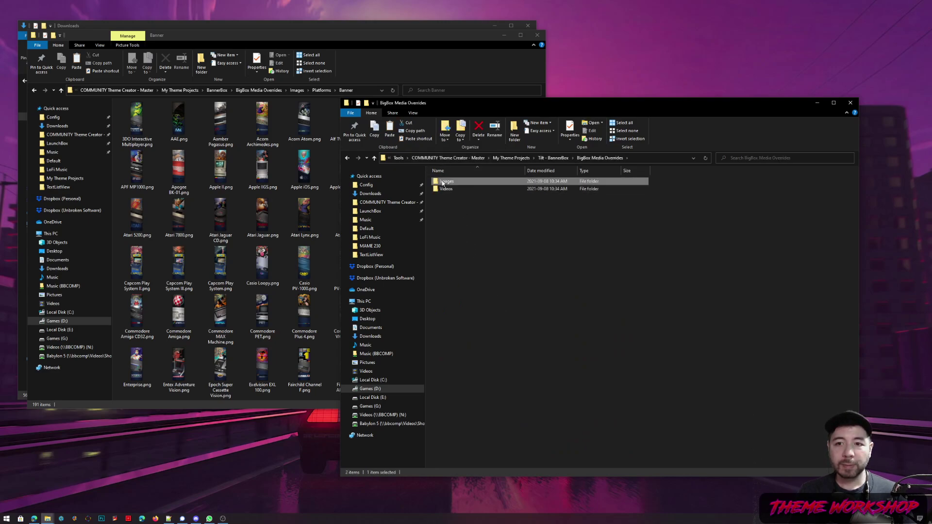
double_click(444, 183)
double_click(450, 194)
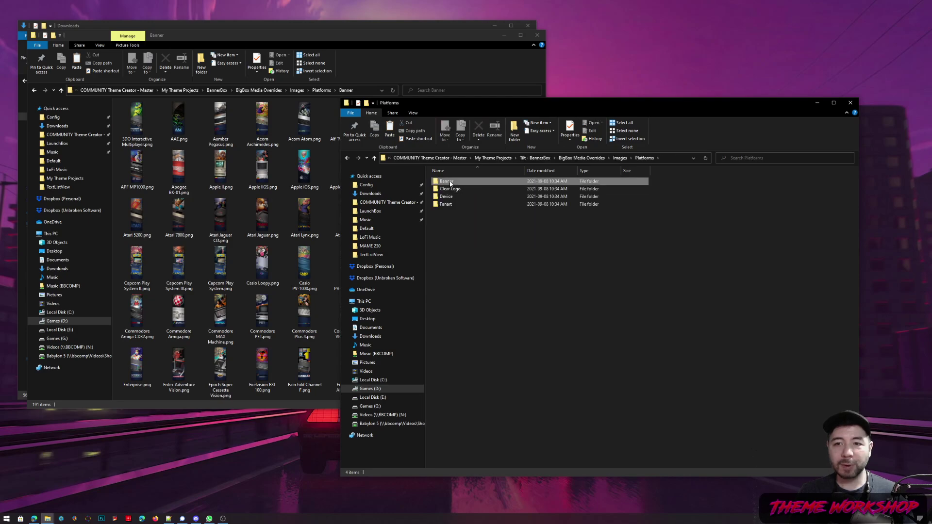
double_click(447, 181)
Paste all 191 source banners into the theme's Banner folder, skipping the existing ReadMe.
left_click(278, 178)
key("ctrl+a")
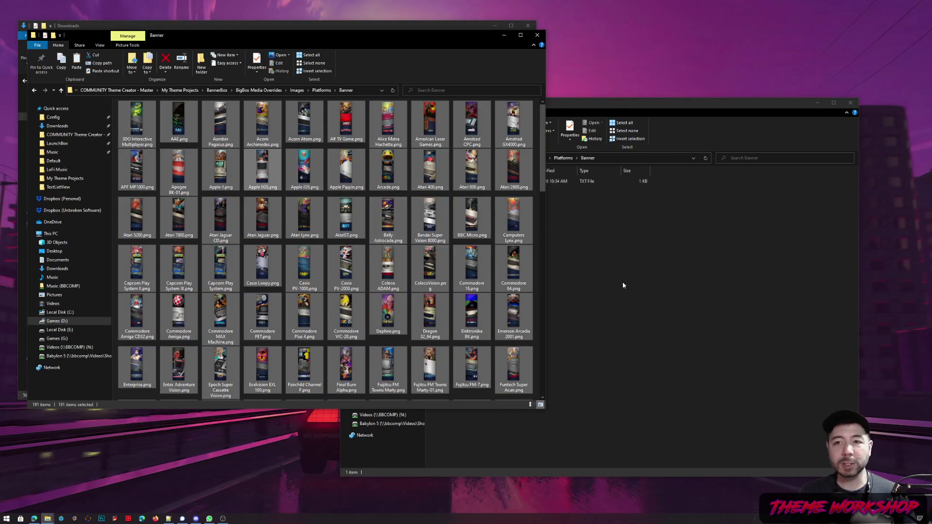
left_click(622, 282)
key("ctrl+v")
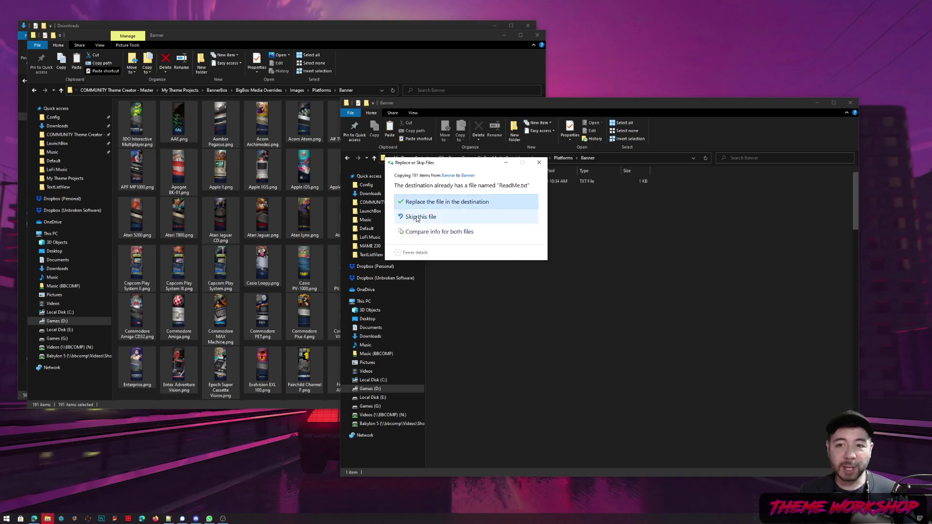
left_click(416, 217)
left_click(763, 253)
left_click(95, 520)
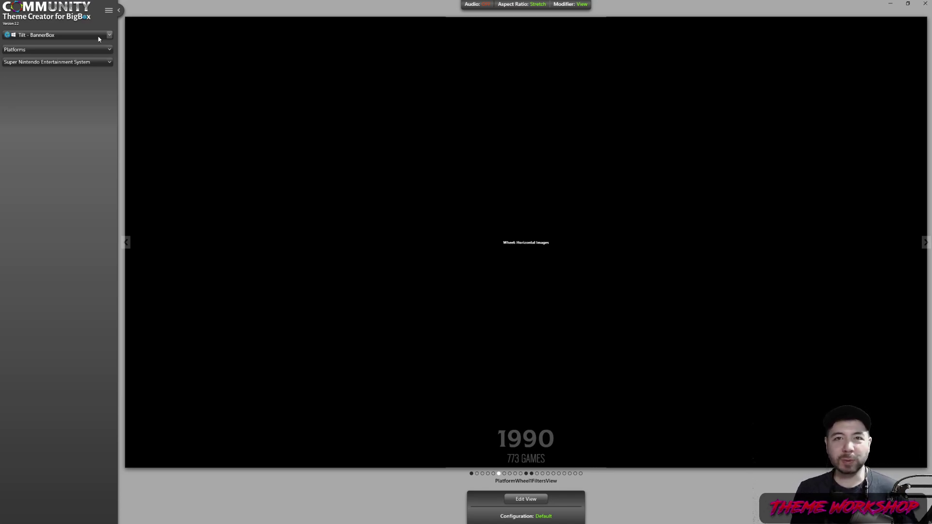
Load the Neon Deluxe Arcade Final theme on its WheelGamesView.
left_click(98, 36)
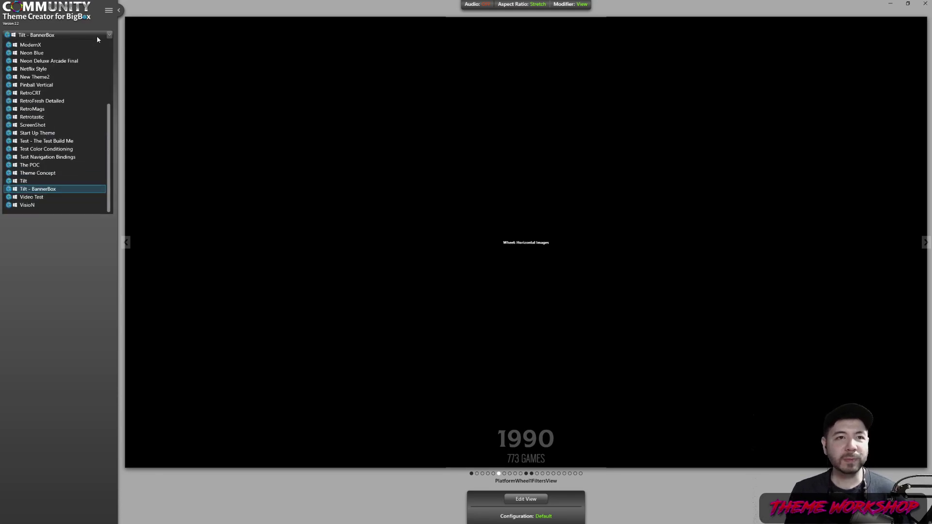
left_click(52, 61)
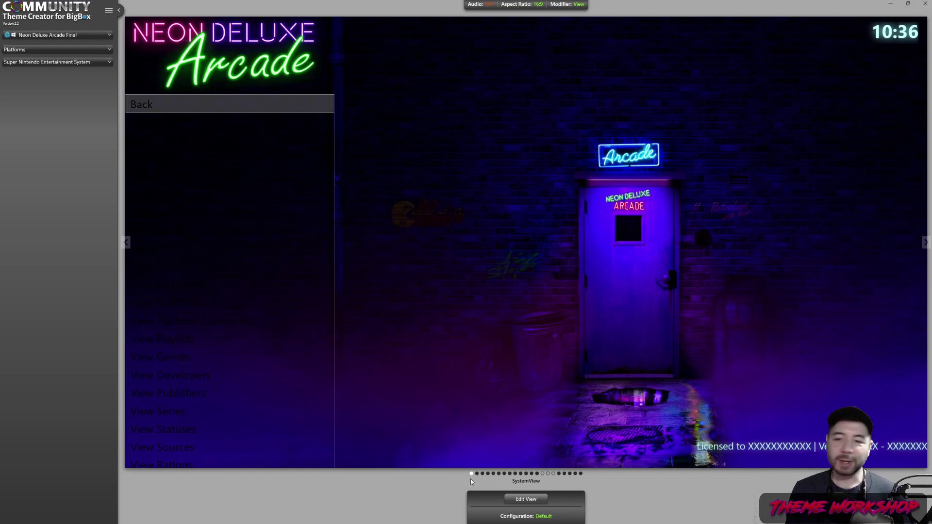
left_click(523, 483)
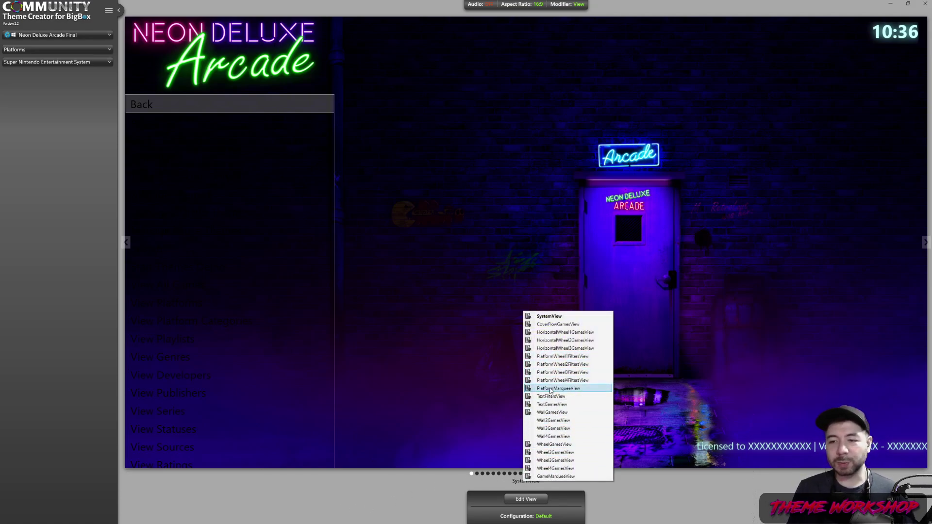
left_click(554, 445)
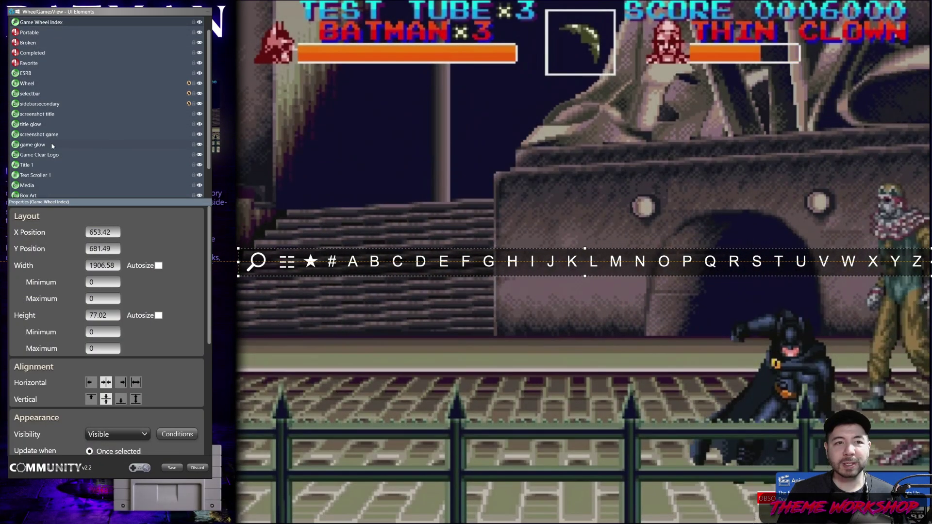
Copy the Game Clear Logo element, then discard the edits to that view.
scroll(52, 145, "down", 3)
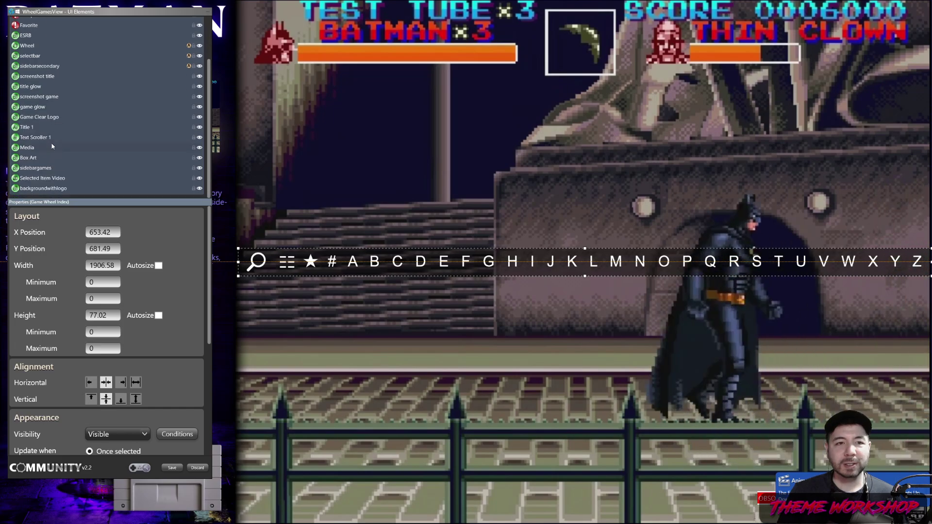
left_click(20, 118)
left_click_drag(45, 11, 438, 32)
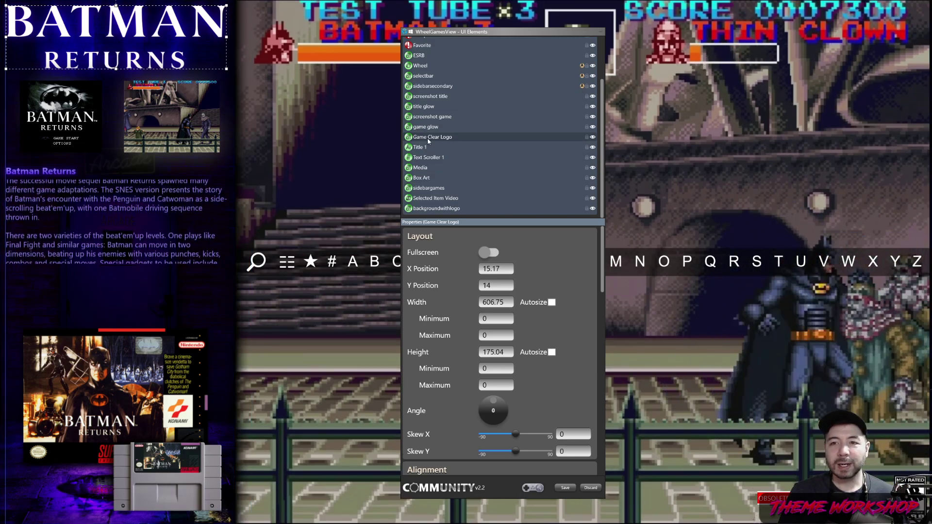
right_click(428, 141)
left_click(446, 177)
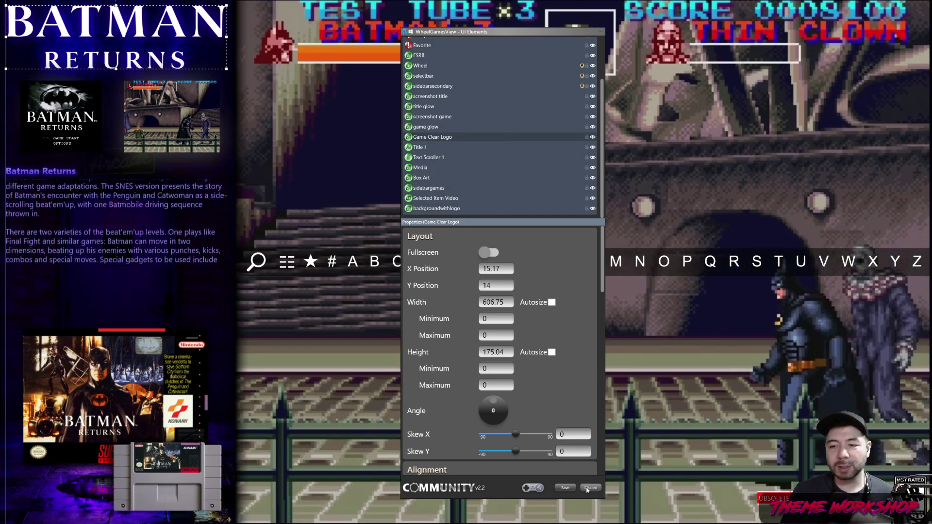
left_click(590, 488)
key("Return")
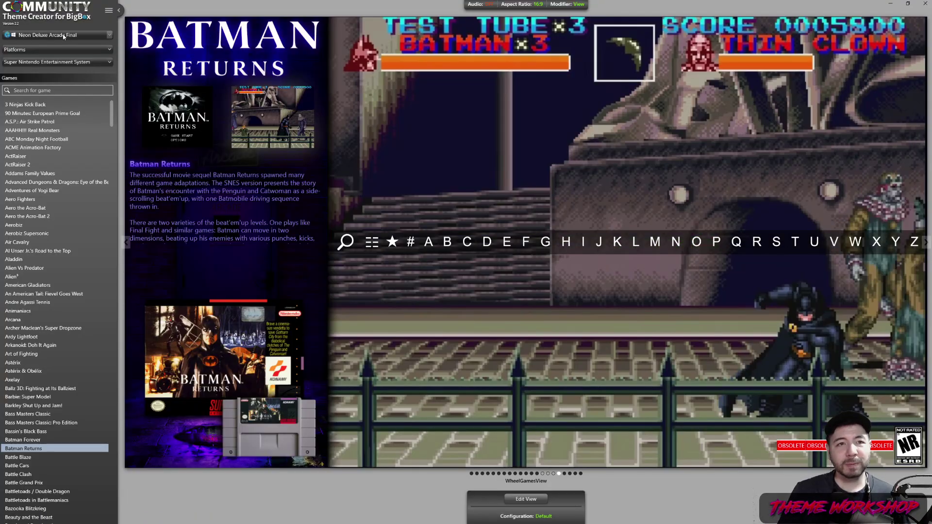
In Tilt - BannerBox's TextGamesView, paste the Game Clear Logo in place at New Group 2's ESRB.
left_click(61, 35)
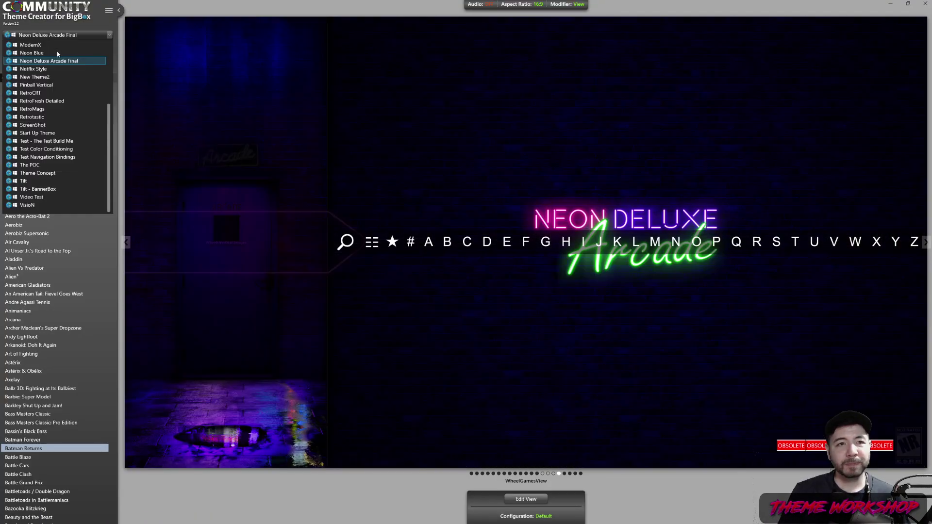
left_click(30, 183)
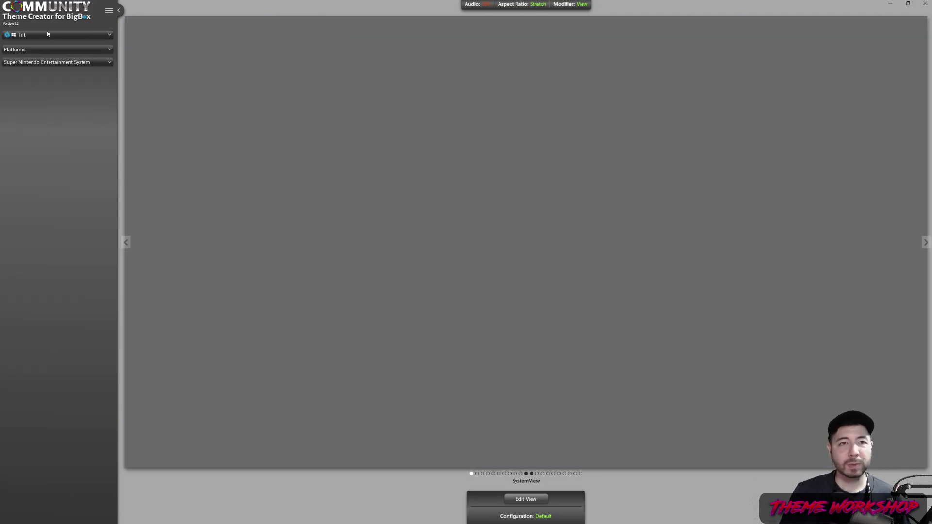
left_click(48, 34)
left_click(33, 195)
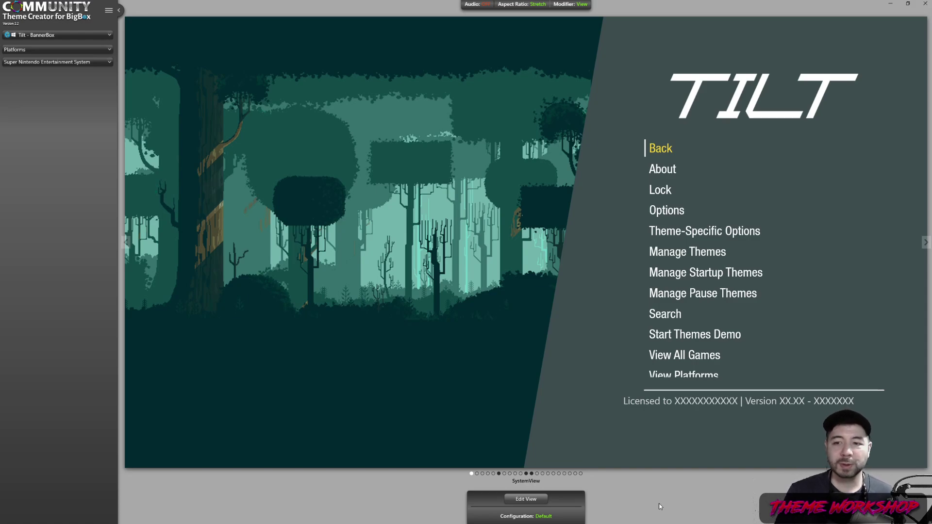
left_click(526, 473)
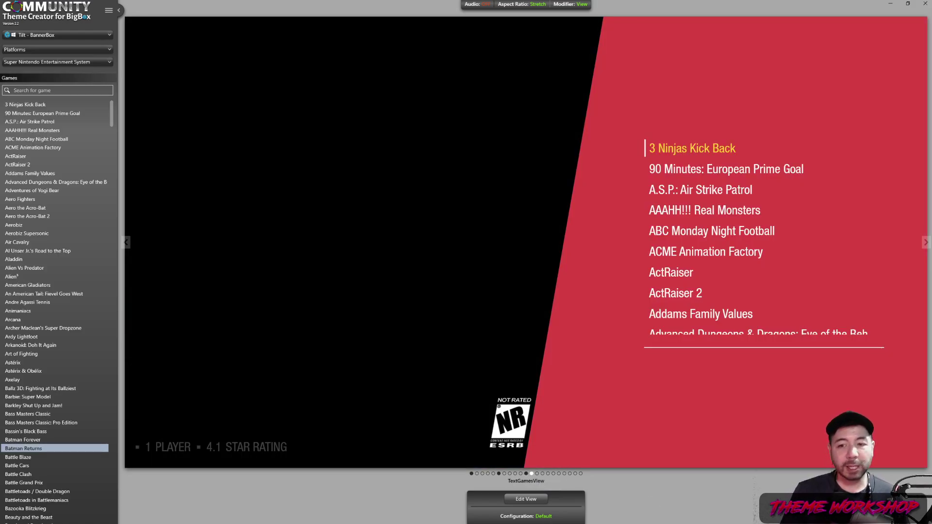
scroll(56, 222, "down", 1)
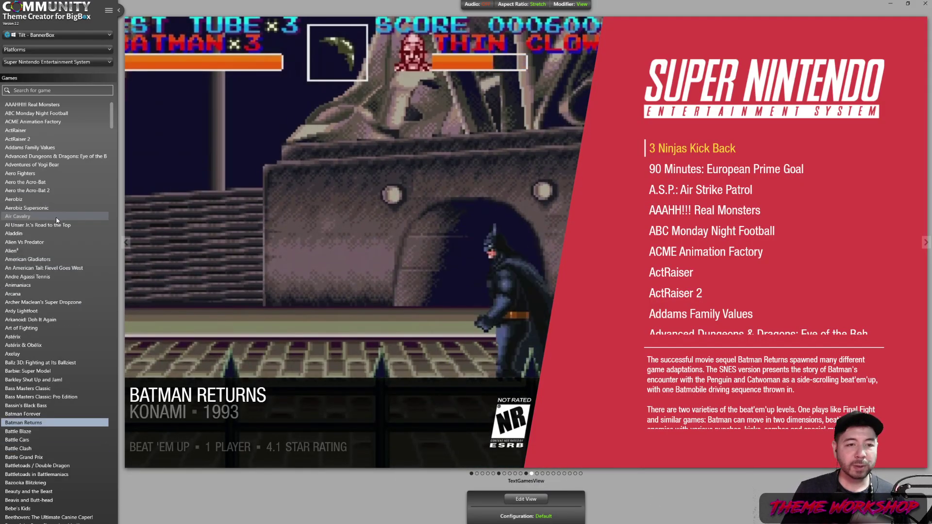
scroll(56, 223, "down", 9)
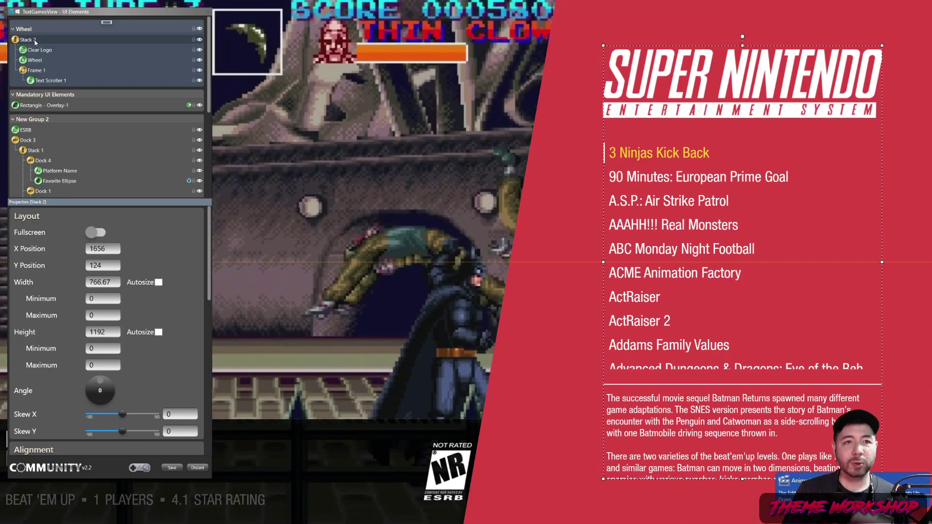
left_click(24, 129)
right_click(24, 130)
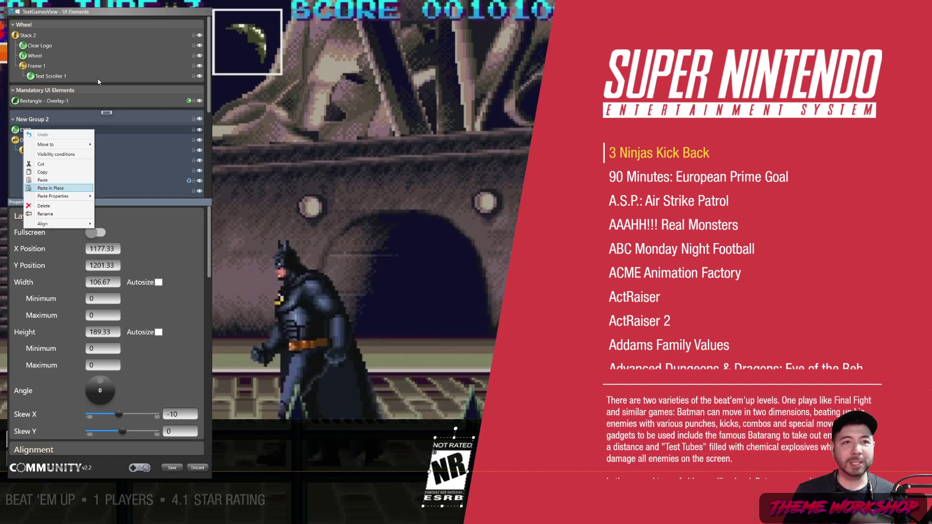
left_click(50, 188)
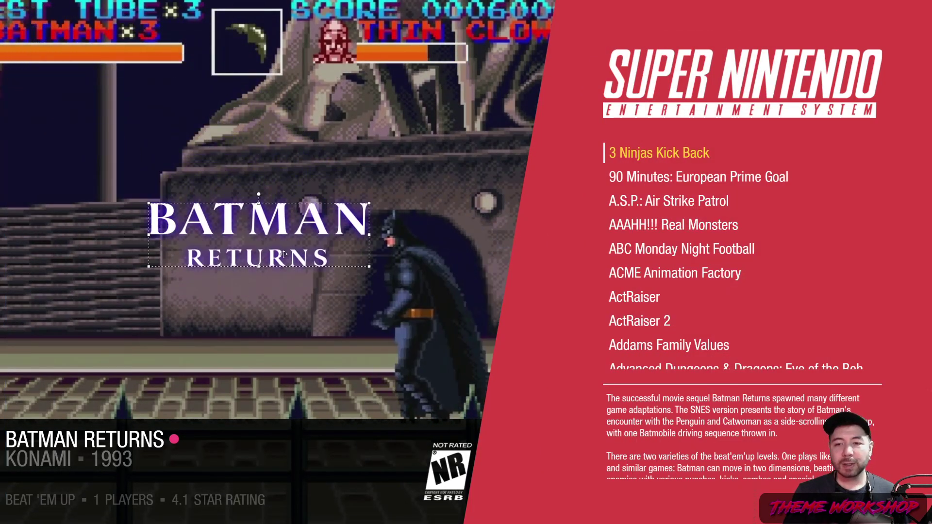
Shrink the Batman Returns clear logo and place it at the video's lower right.
left_click_drag(332, 283, 369, 360)
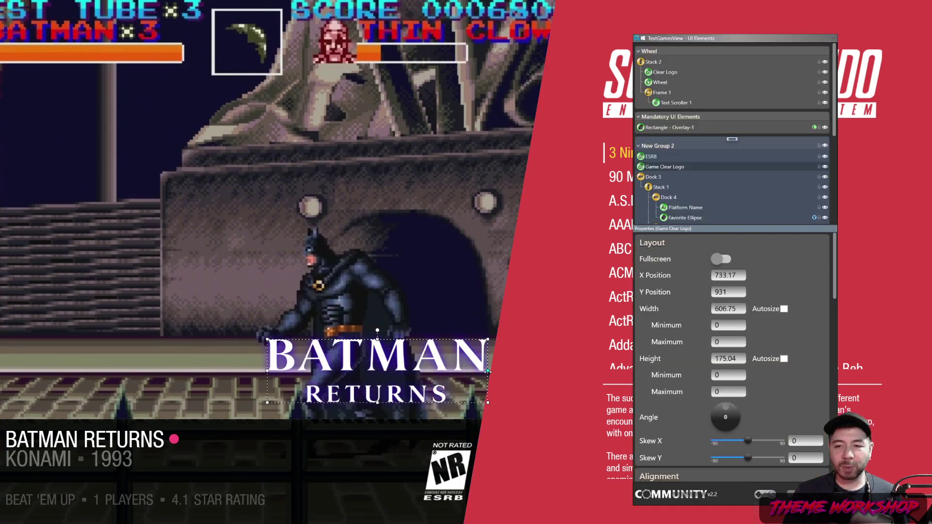
left_click_drag(489, 371, 364, 371)
left_click_drag(314, 339, 315, 345)
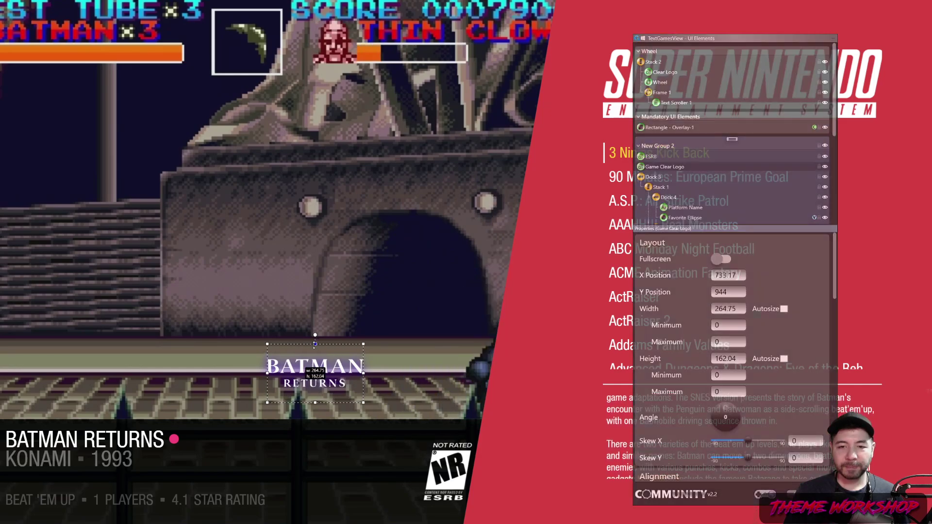
left_click_drag(360, 370, 365, 382)
left_click_drag(321, 354, 397, 395)
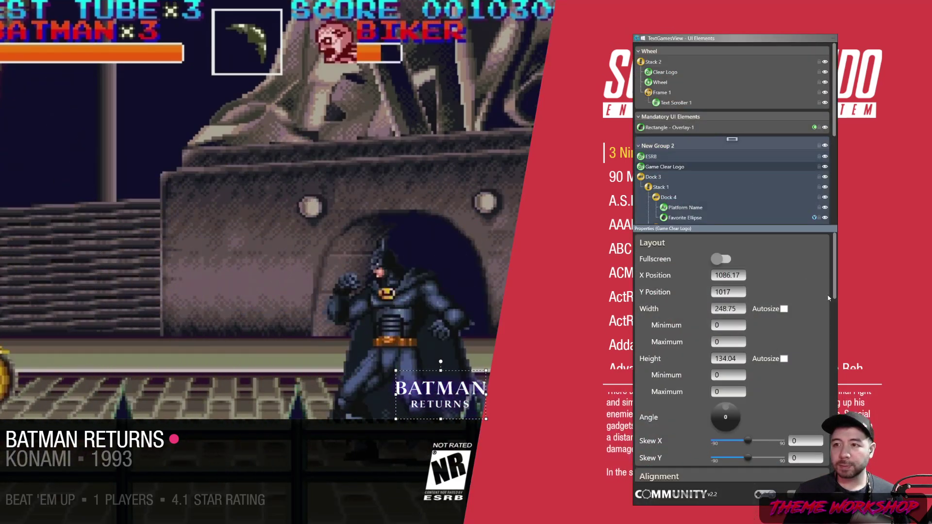
Set the logo's Foreground Opacity to 80%.
scroll(825, 304, "down", 10)
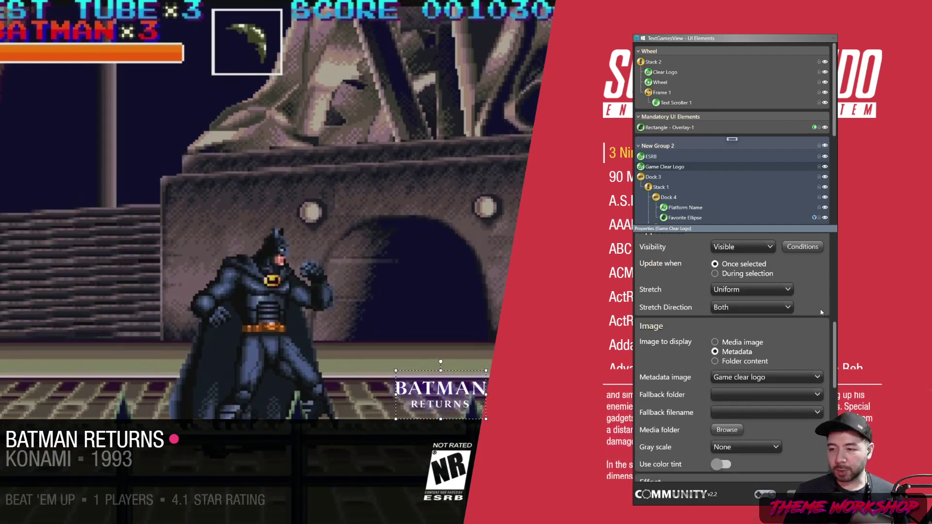
scroll(820, 308, "up", 5)
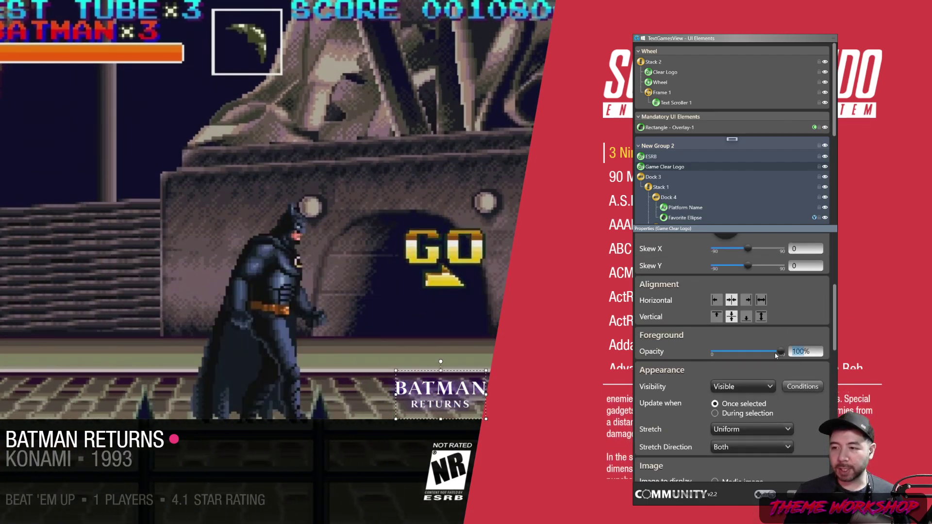
type("80")
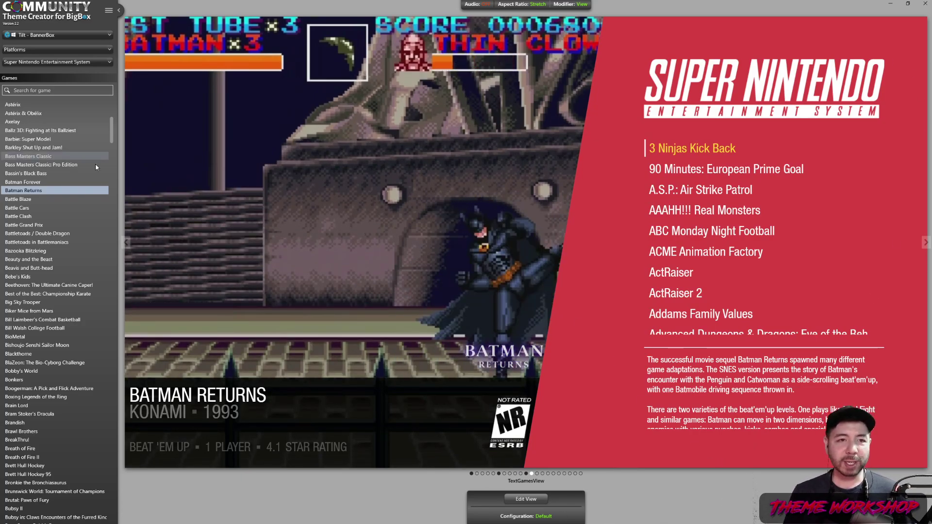
Switch the preview to PlatformWheel1FiltersView and back to TextGamesView showing Batman Returns.
left_click(499, 474)
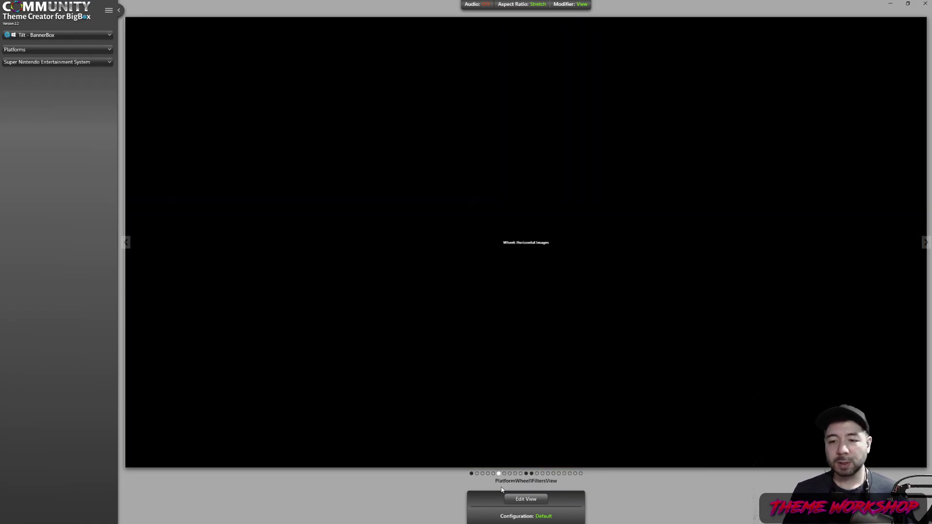
left_click(531, 474)
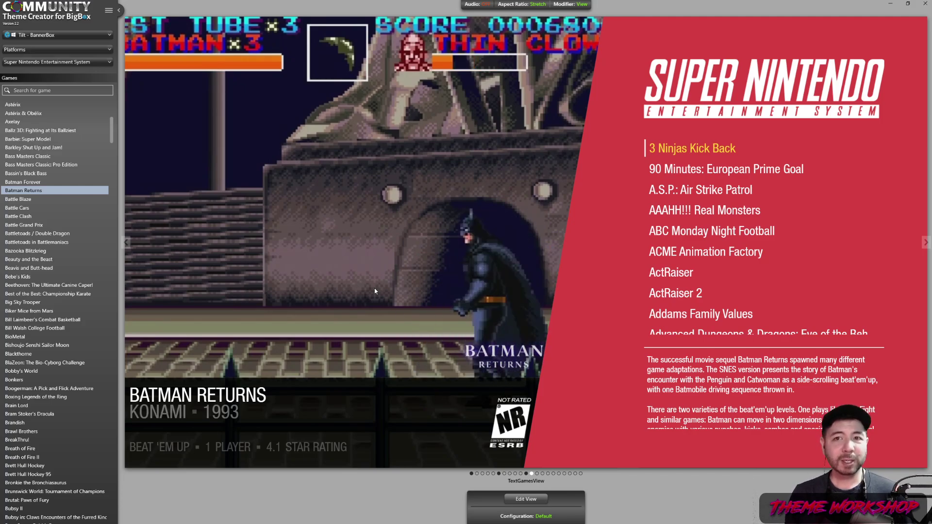
Publish the Tilt - BannerBox theme via Publish Theme, then bring up the Windows Start menu.
left_click(109, 10)
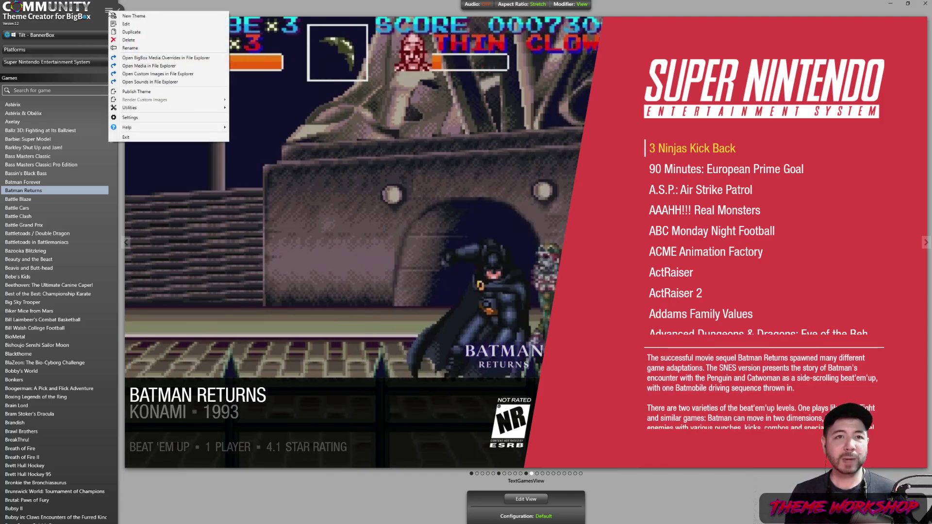
left_click(140, 92)
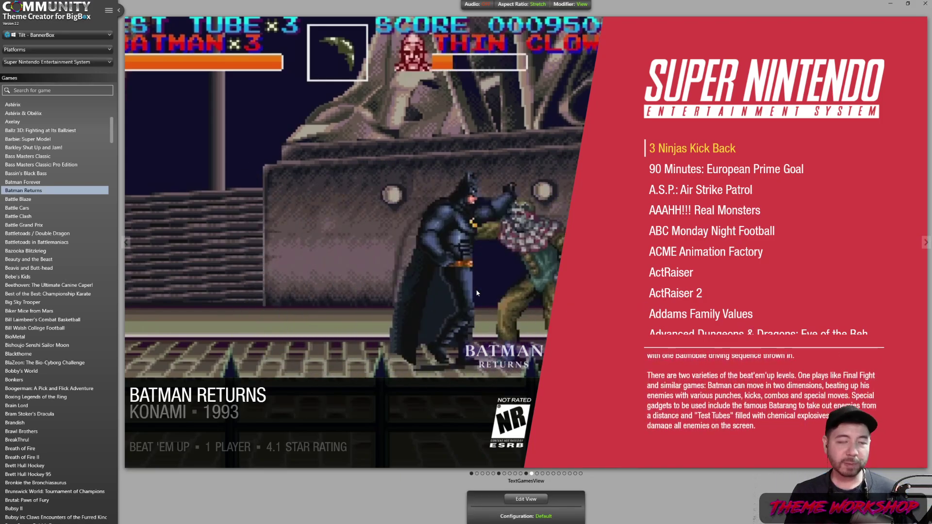
left_click(109, 10)
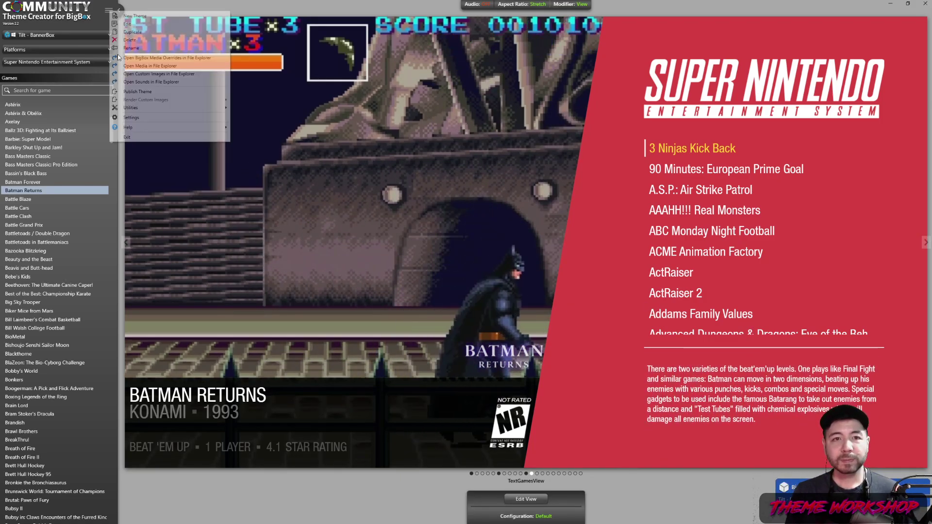
left_click(270, 508)
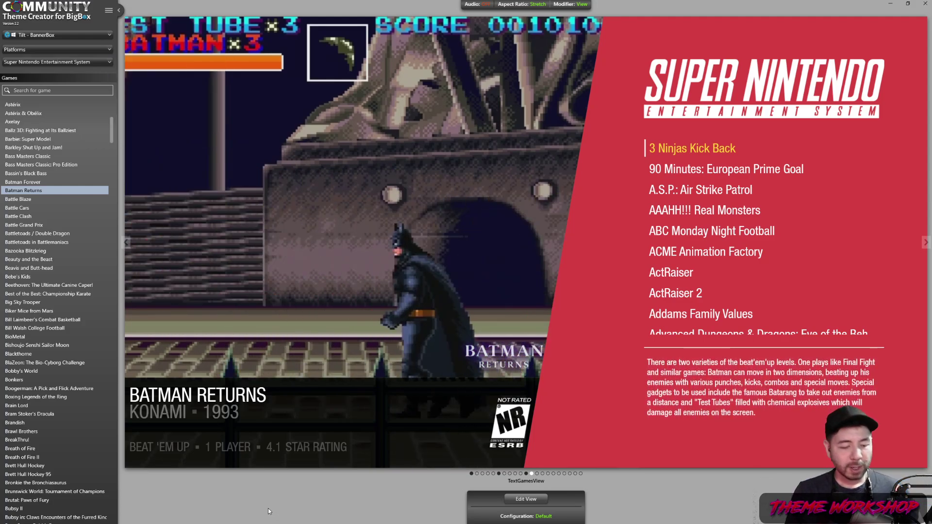
key("super")
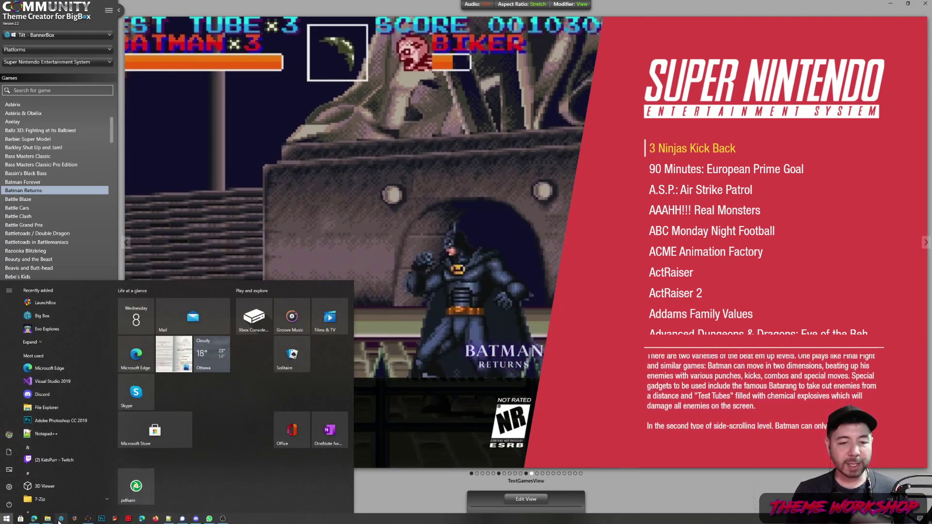
Launch Big Box and find Tilt - BannerBox under Manage Themes > Installed - All.
left_click(60, 519)
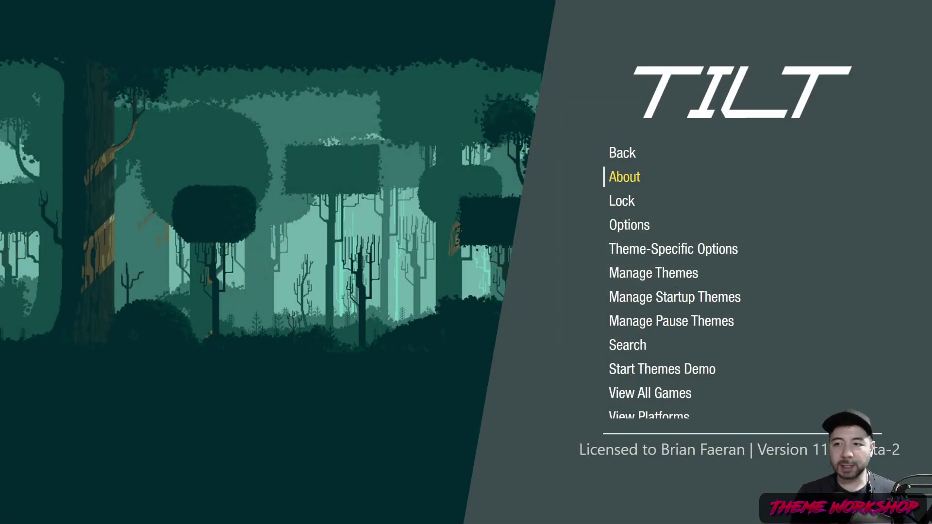
key("Down")
key("Return")
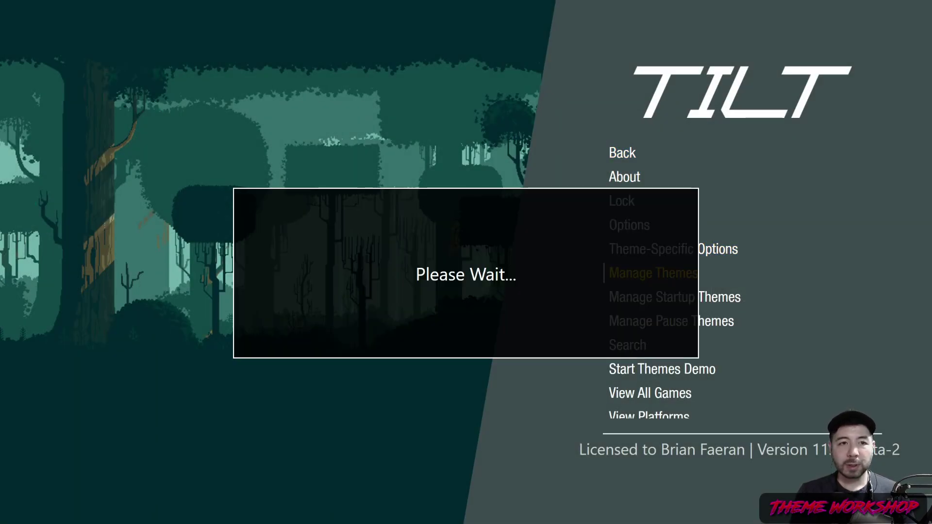
key("Return")
key("Down")
key("Down")
key("Down")
key("Down")
key("Down")
key("Down")
key("Up")
key("Up")
key("Up")
key("Up")
key("Up")
key("Up")
key("Up")
key("Up")
key("Up")
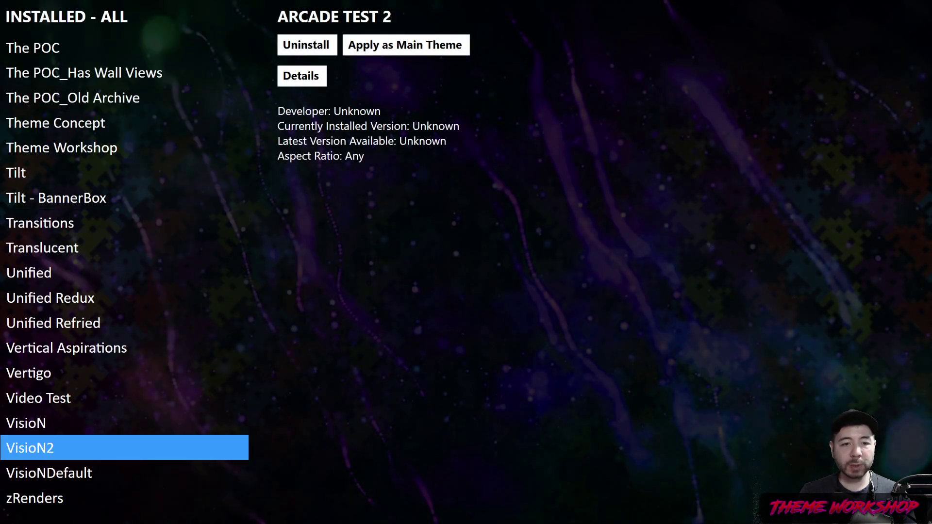
key("Up")
key("Page_Up")
key("Page_Up")
key("Down")
key("Down")
key("Down")
key("Down")
key("Down")
key("Down")
key("Down")
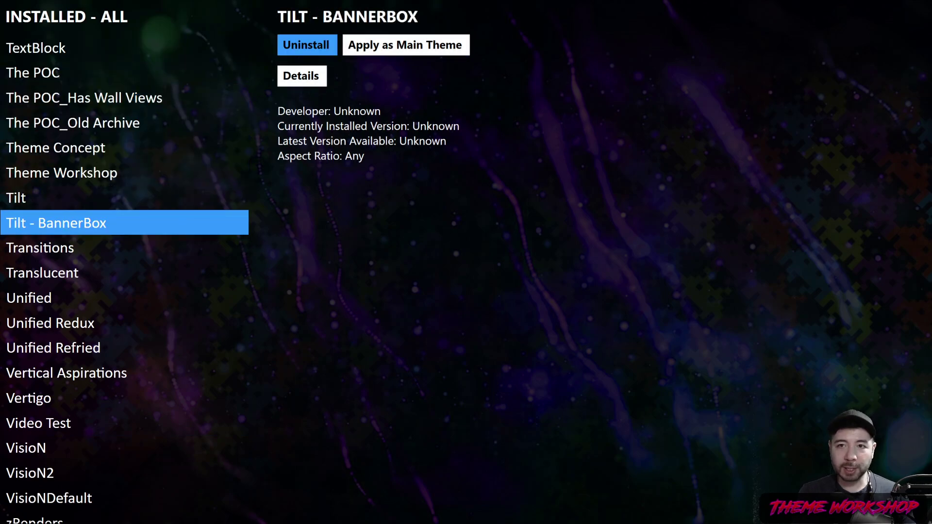
Apply Tilt - BannerBox as the main theme for all platforms and playlists.
key("Right")
key("Return")
key("Left")
key("Return")
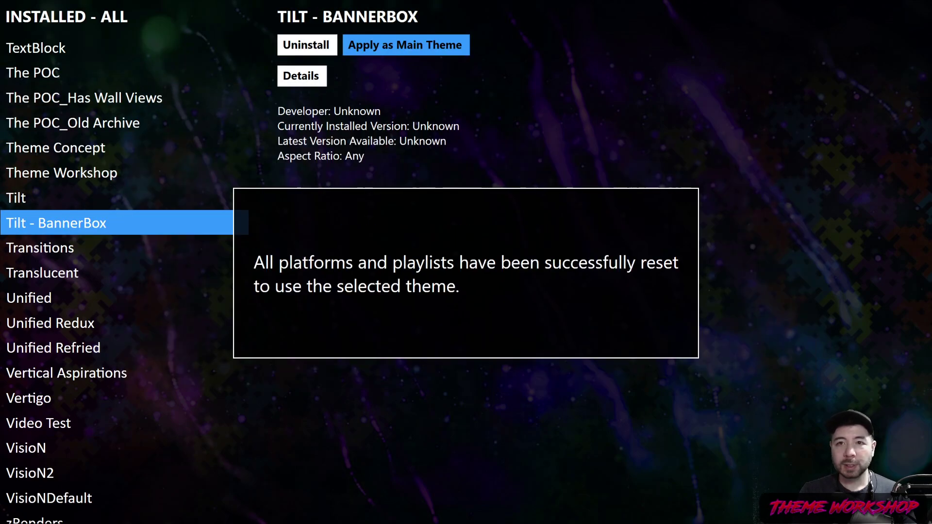
key("Return")
key("Escape")
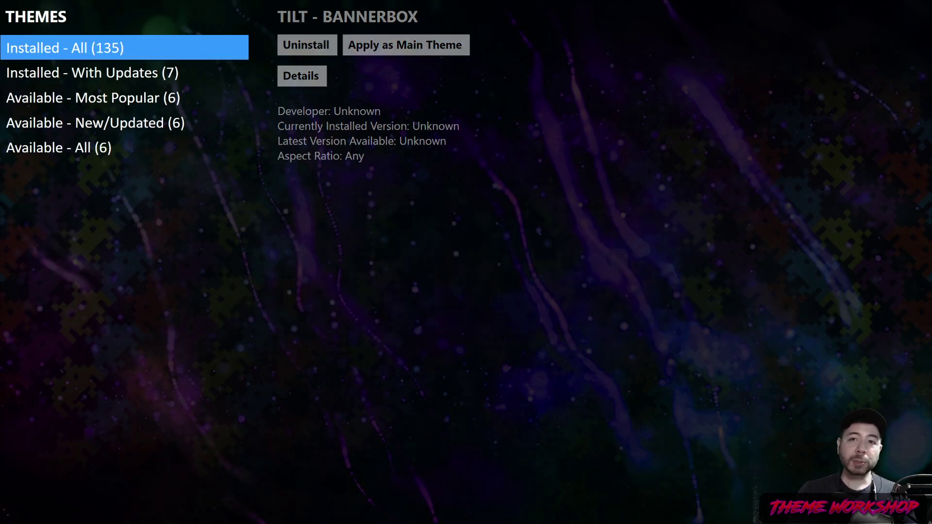
Run Refresh All Images from Options > Image Cache, then return to the main menu.
key("Escape")
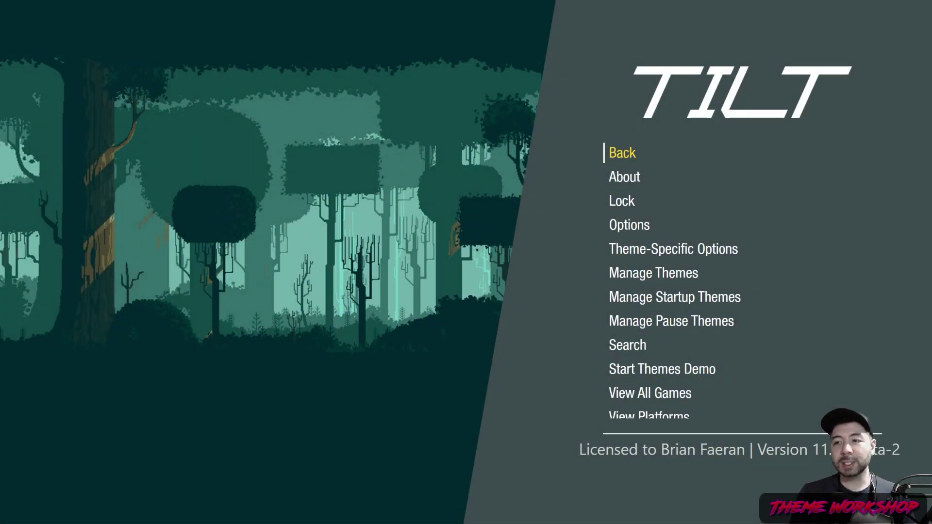
key("Down")
key("Down")
key("Down")
key("Down")
key("Down")
key("Down")
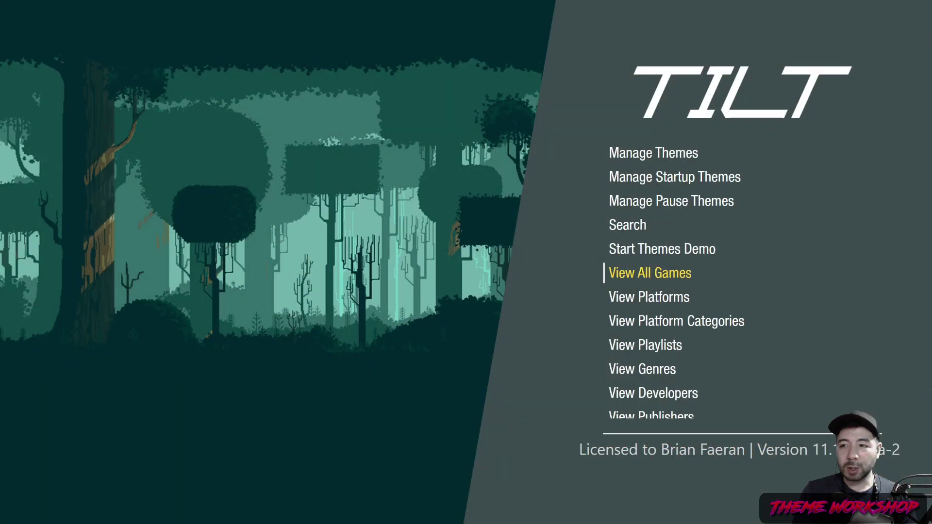
key("Up")
key("Up")
key("Up")
key("Up")
key("Return")
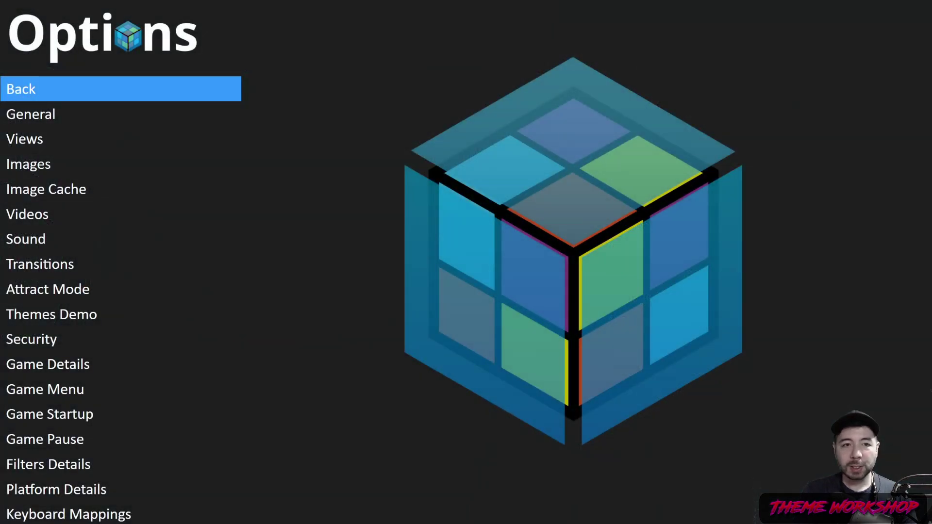
key("Down")
key("Down")
key("Down")
key("Down")
key("Return")
key("Down")
key("Down")
key("Down")
key("Down")
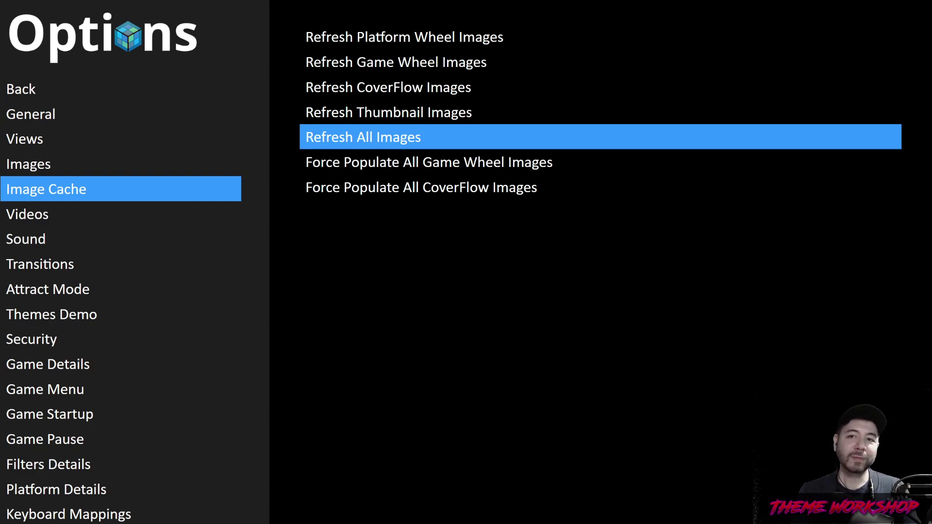
key("Return")
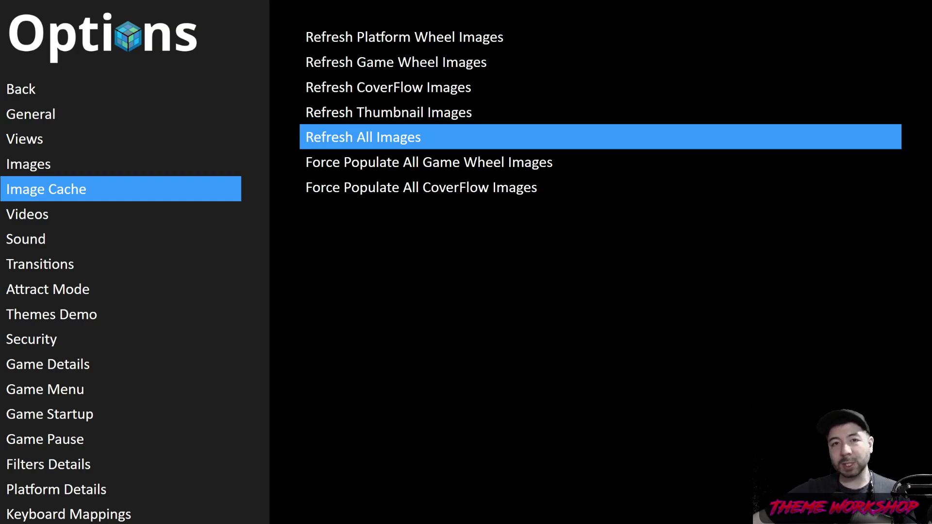
key("Left")
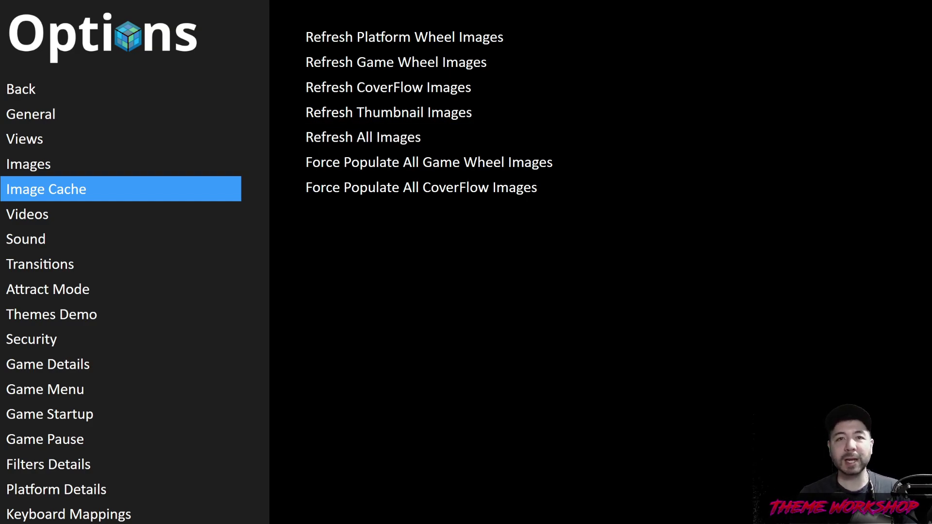
key("Escape")
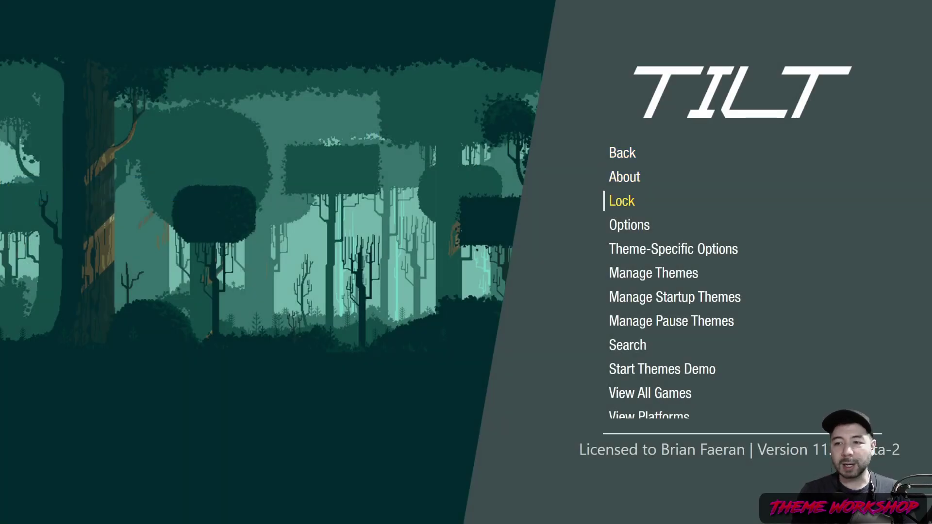
key("Down")
key("Down")
key("Down")
key("Down")
key("Down")
key("Down")
key("Down")
key("Down")
key("Down")
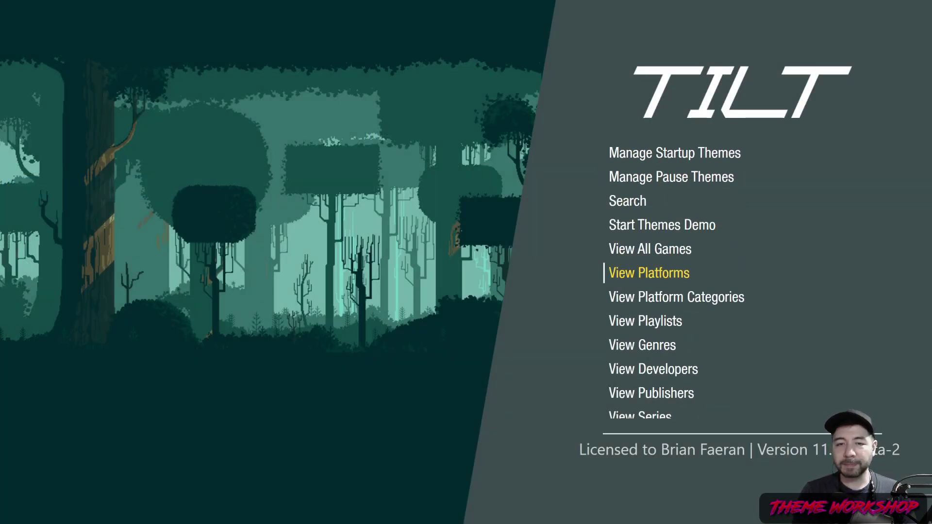
Open the platform wheel and enter Super Nintendo Entertainment System.
key("Return")
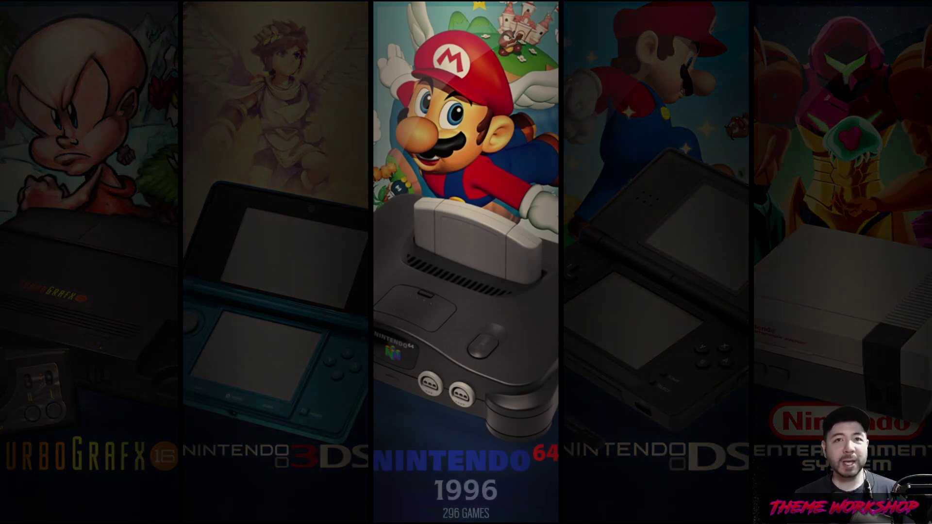
key("Right")
key("Right")
key("Right")
key("Right")
key("Right")
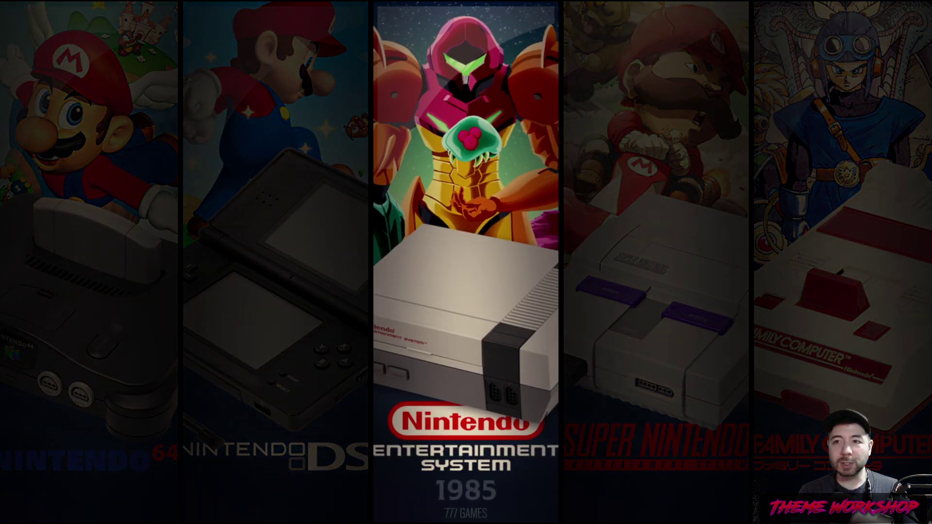
key("Right")
key("Right")
key("Right")
key("Right")
key("Right")
key("Right")
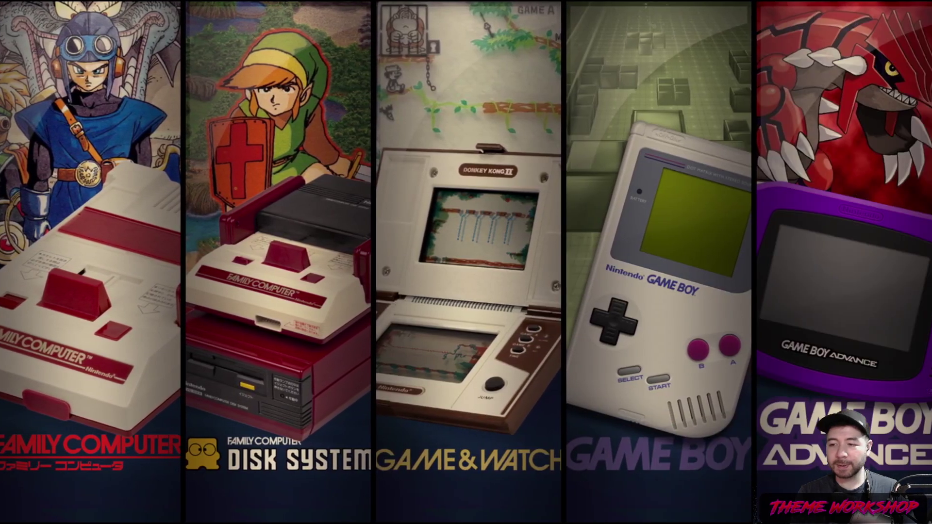
key("Right")
key("Left")
key("Left")
key("Left")
key("Left")
key("Left")
key("Left")
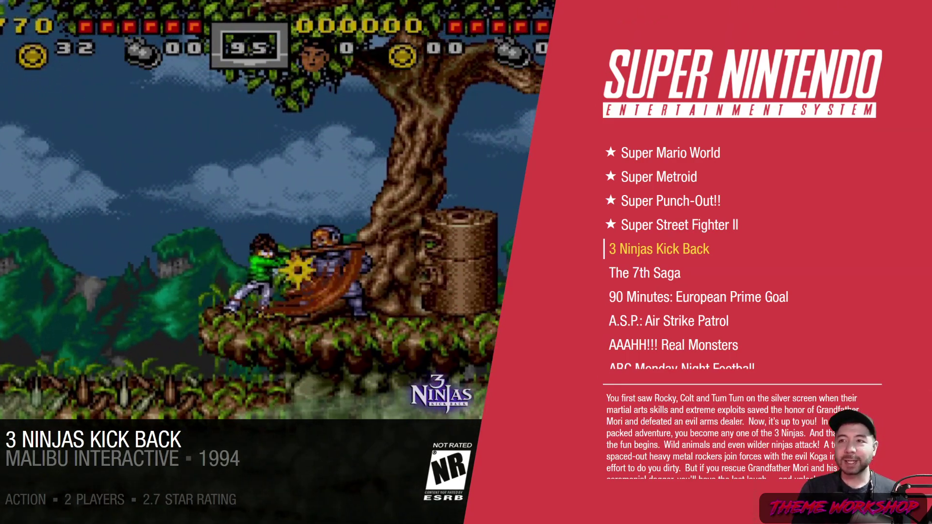
Move through the Super Nintendo favourites past Super Mario World to stop on Super Mario Kart.
key("Up")
key("Up")
key("Up")
key("Up")
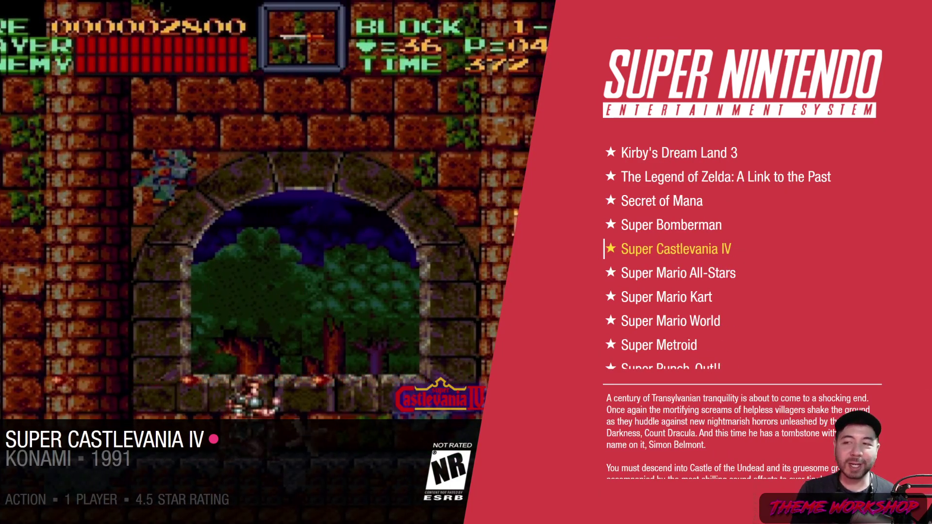
key("Up")
key("Up")
key("Up")
key("Up")
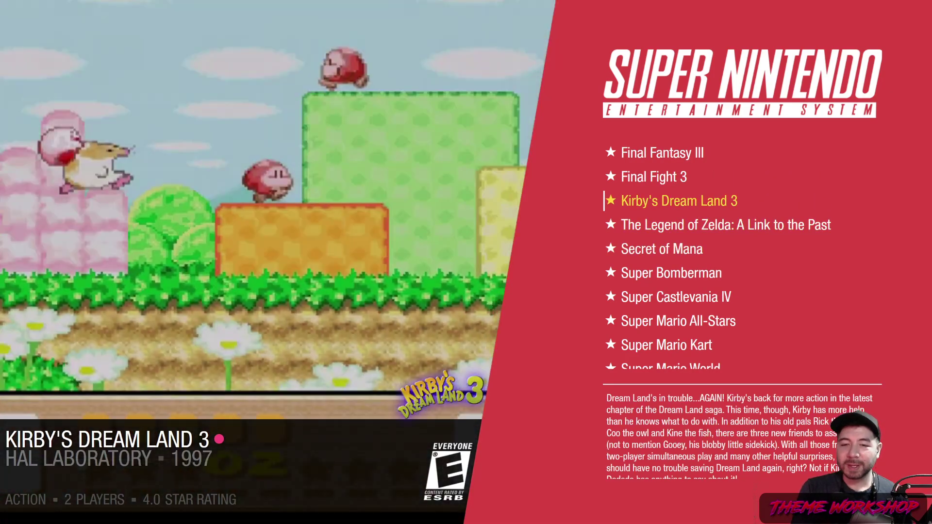
key("Down")
key("Down")
key("Down")
key("Down")
key("Down")
key("Down")
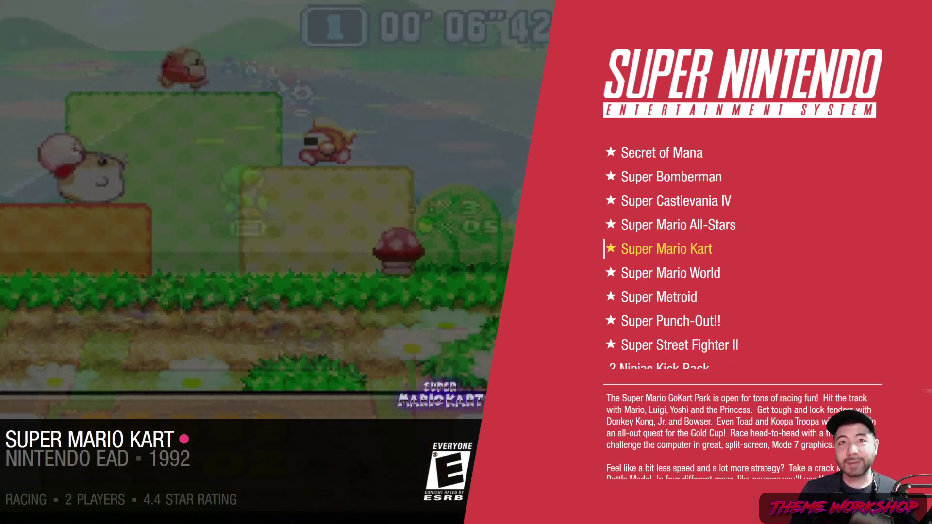